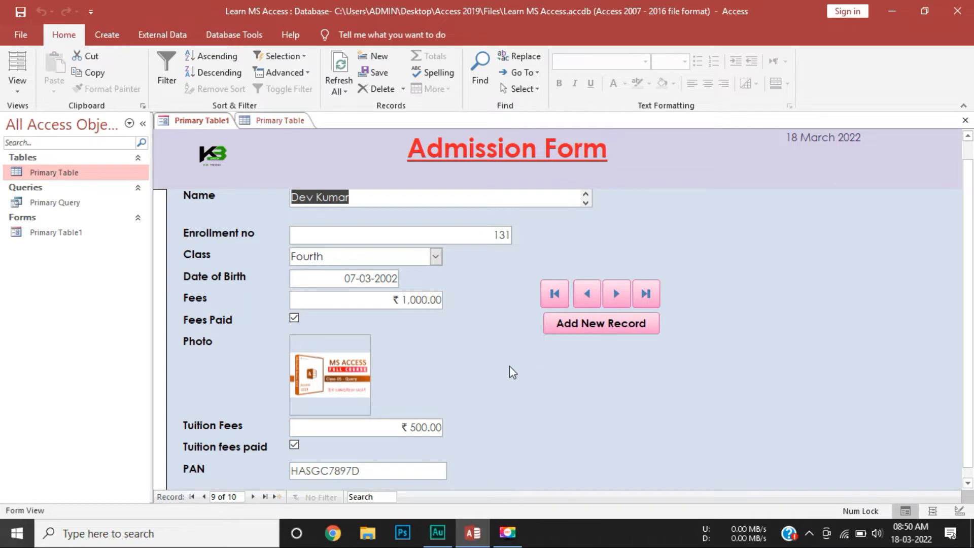
Switch the Admission Form into Design View
scroll(502, 381, down, 1)
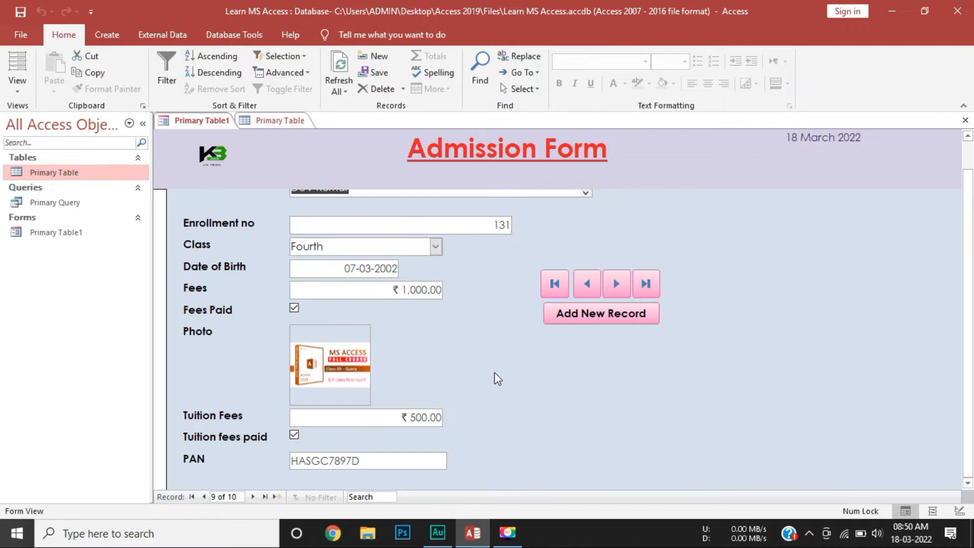
scroll(498, 378, up, 1)
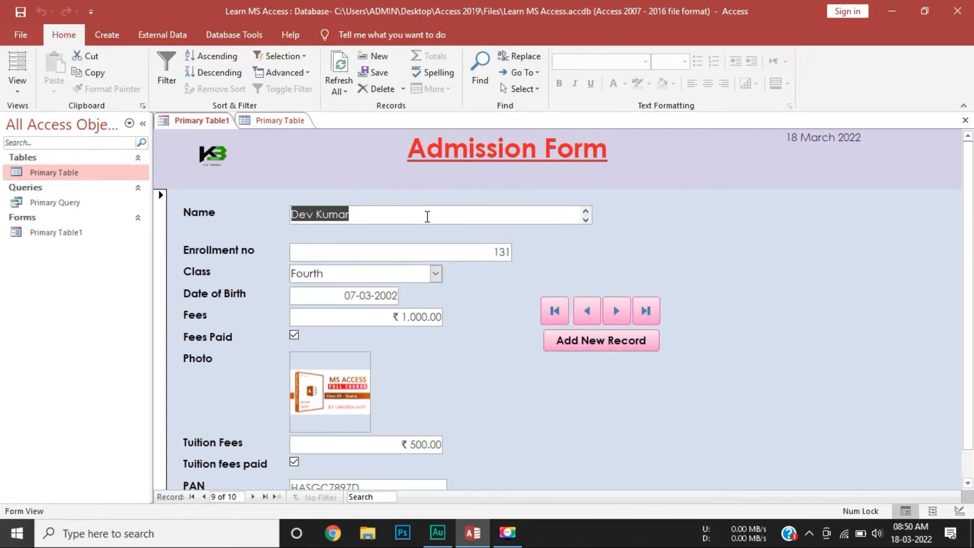
scroll(429, 253, down, 1)
click(385, 457)
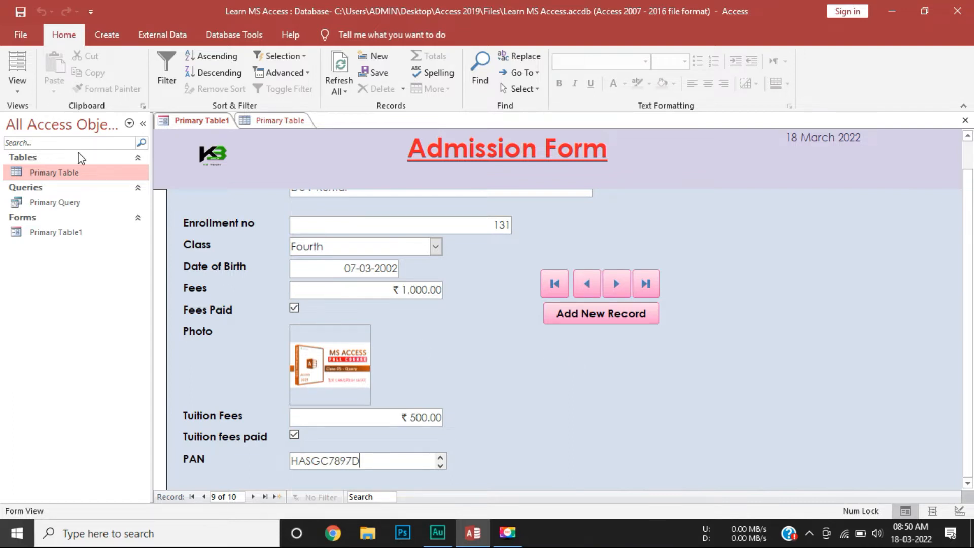
click(13, 79)
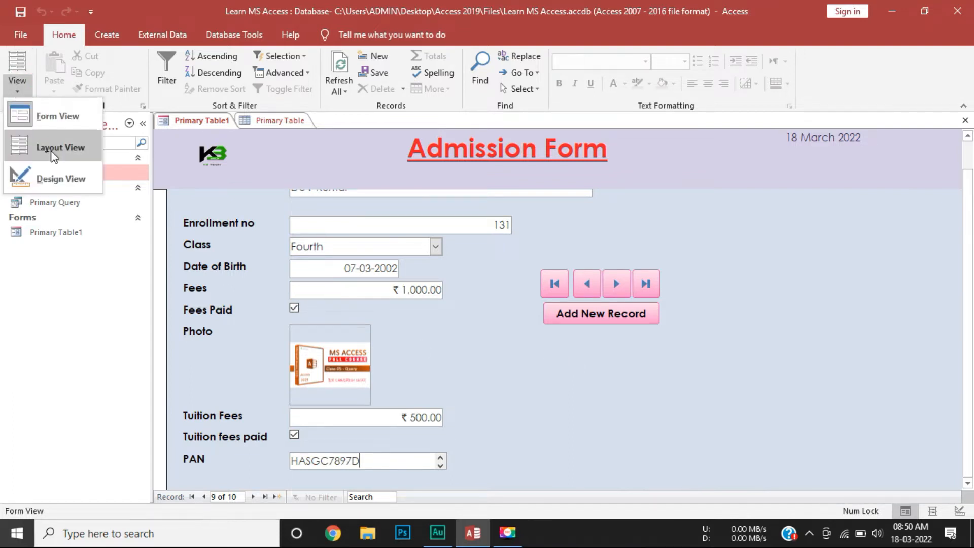
click(58, 177)
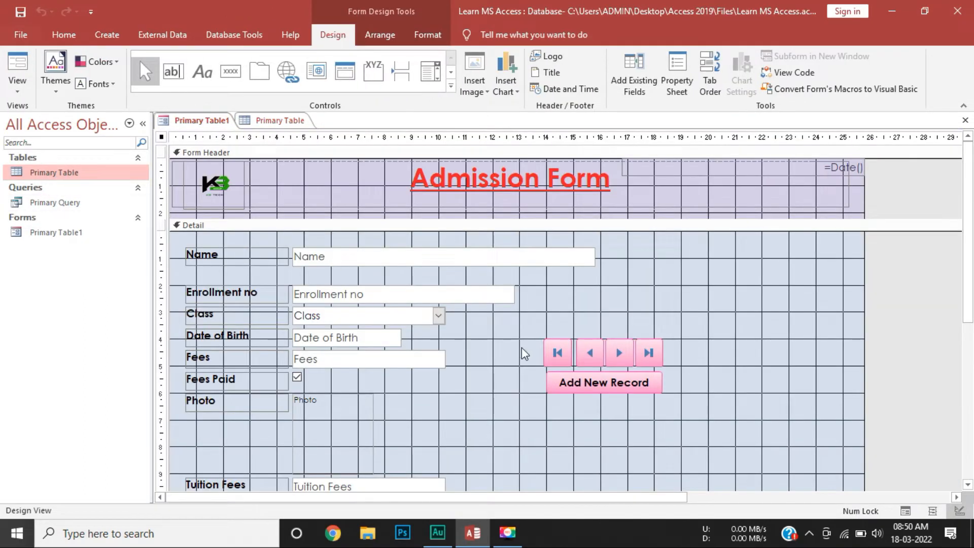
Draw a new command button just below Add New Record
scroll(497, 360, down, 2)
scroll(509, 372, down, 1)
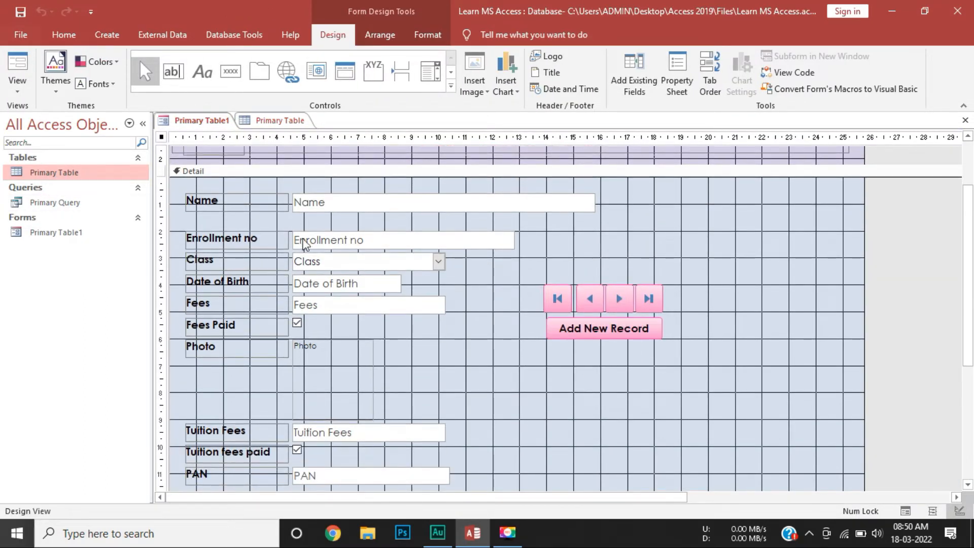
click(235, 80)
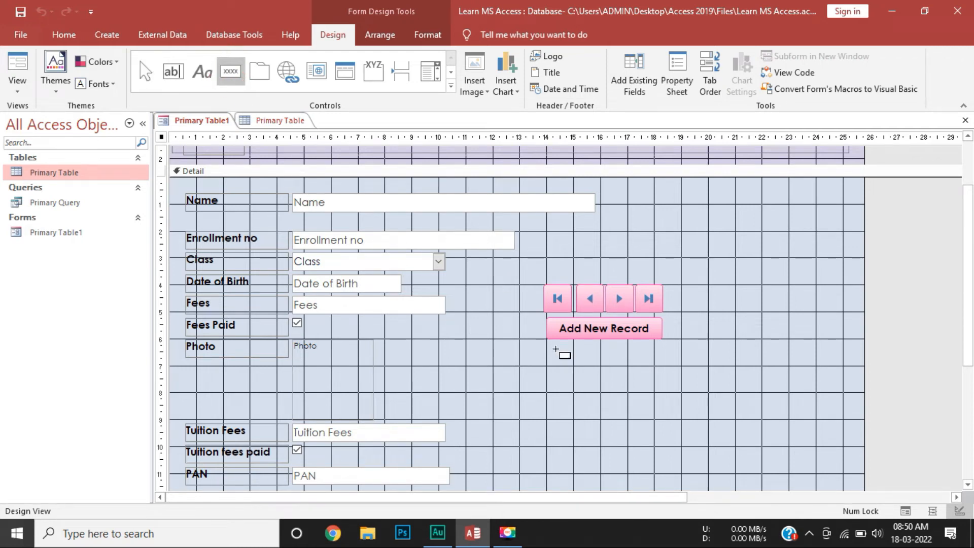
mouse_move(545, 355)
mouse_down()
mouse_move(616, 384)
mouse_move(659, 381)
mouse_up()
Make the new button a text-captioned Save Record button that saves the current record
click(507, 352)
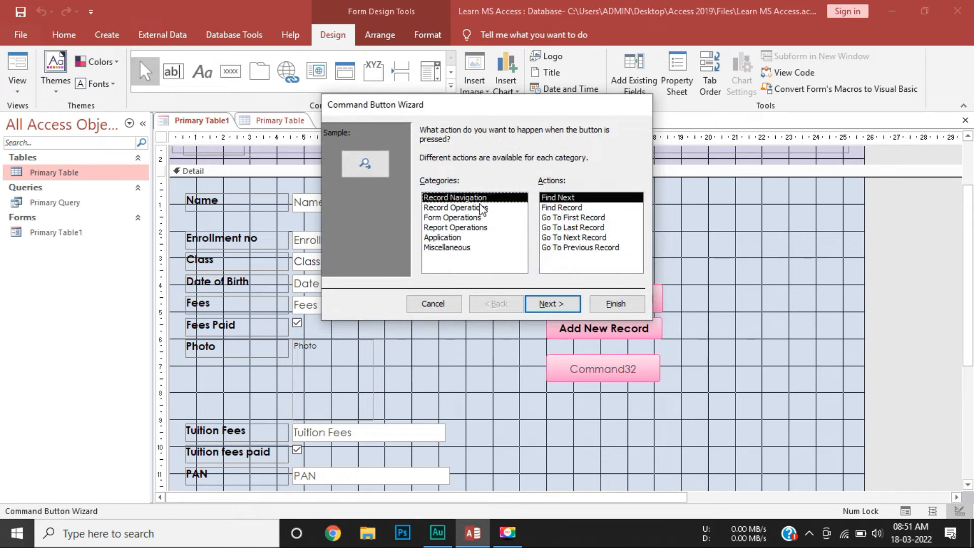
click(460, 209)
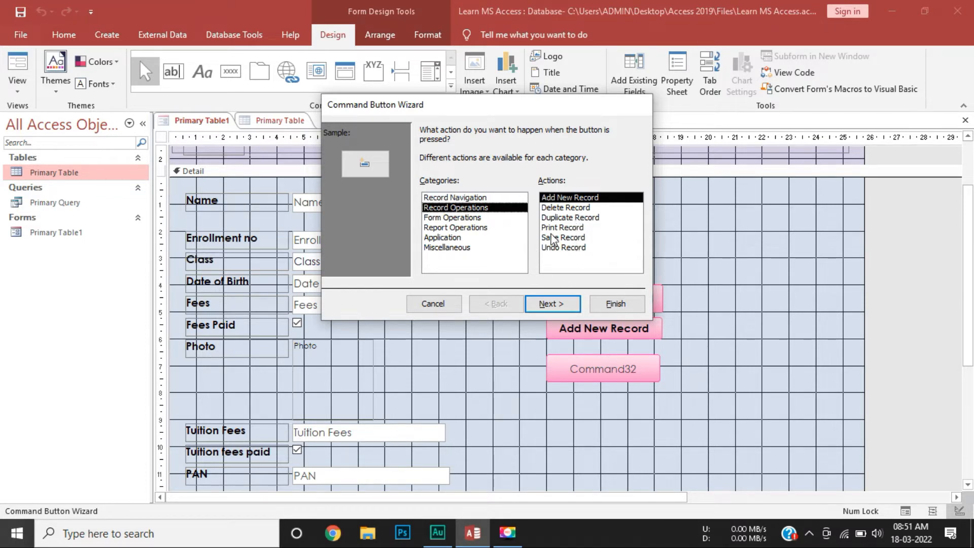
click(563, 238)
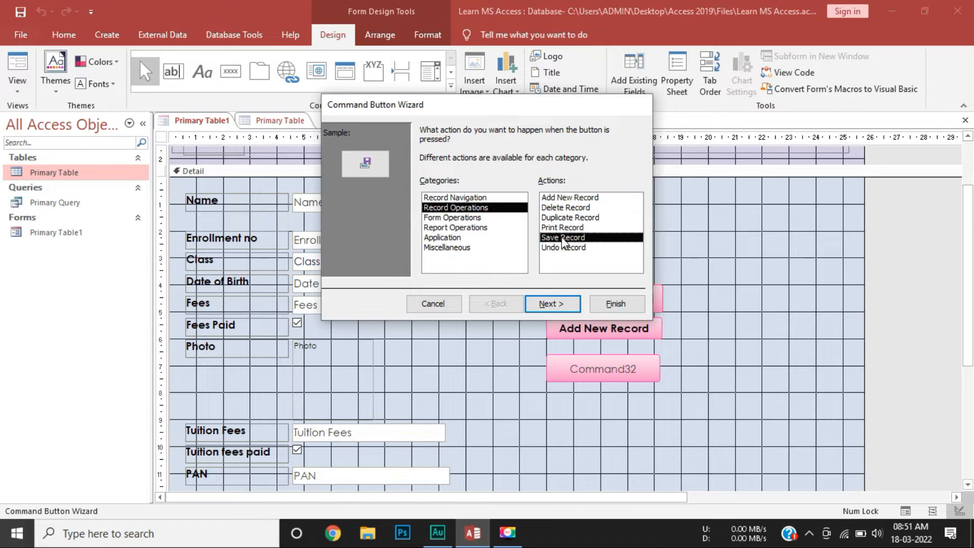
click(557, 304)
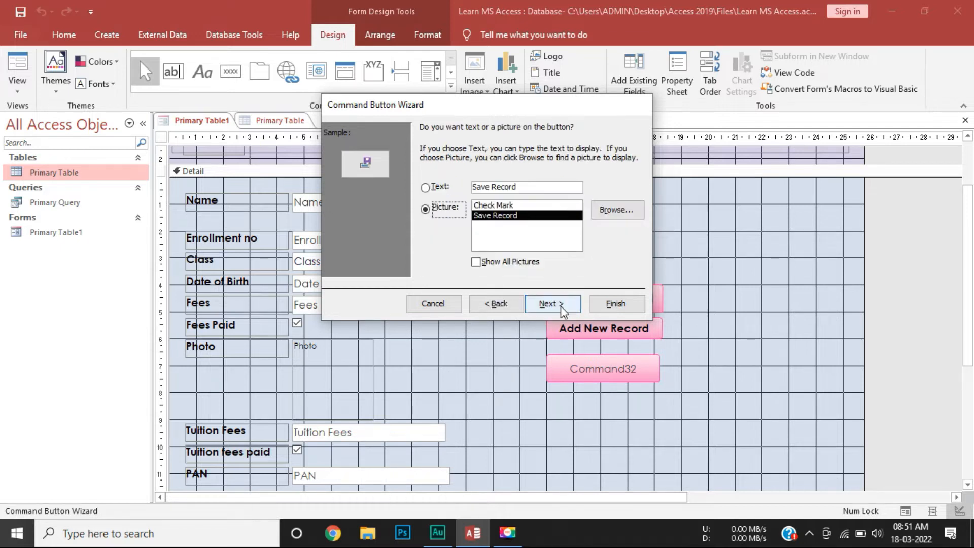
click(425, 187)
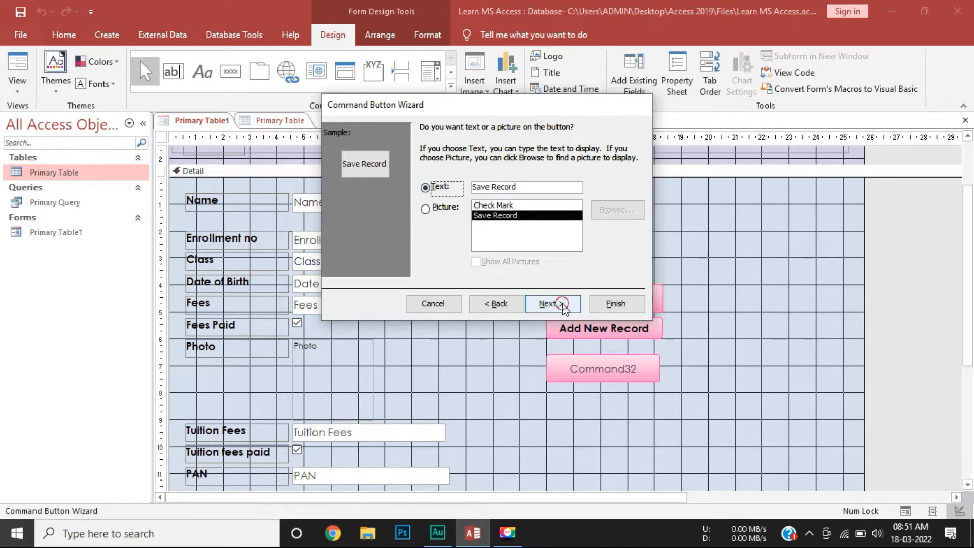
click(548, 304)
click(615, 303)
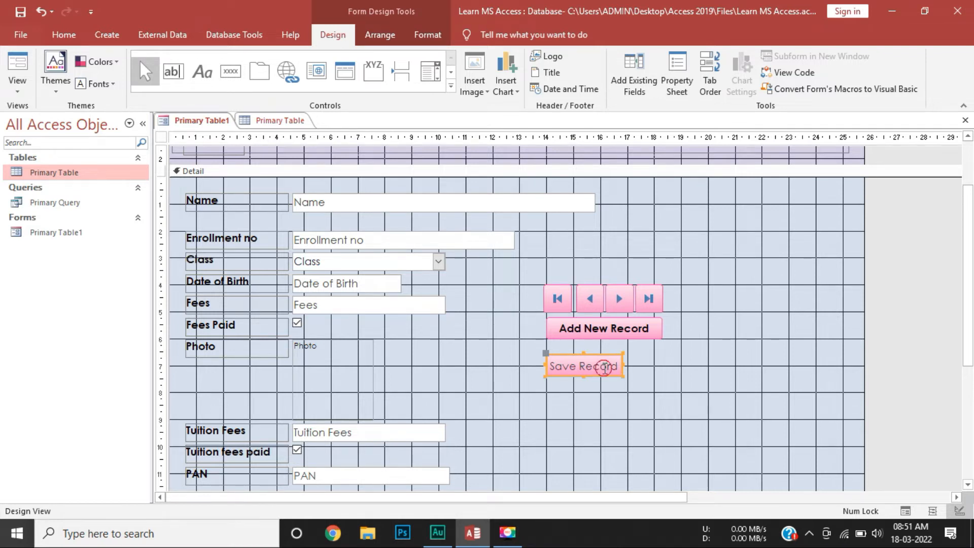
click(604, 368)
Move the Save Record button up under Add New Record
click(638, 365)
drag(604, 368, 565, 363)
click(633, 357)
double_click(635, 355)
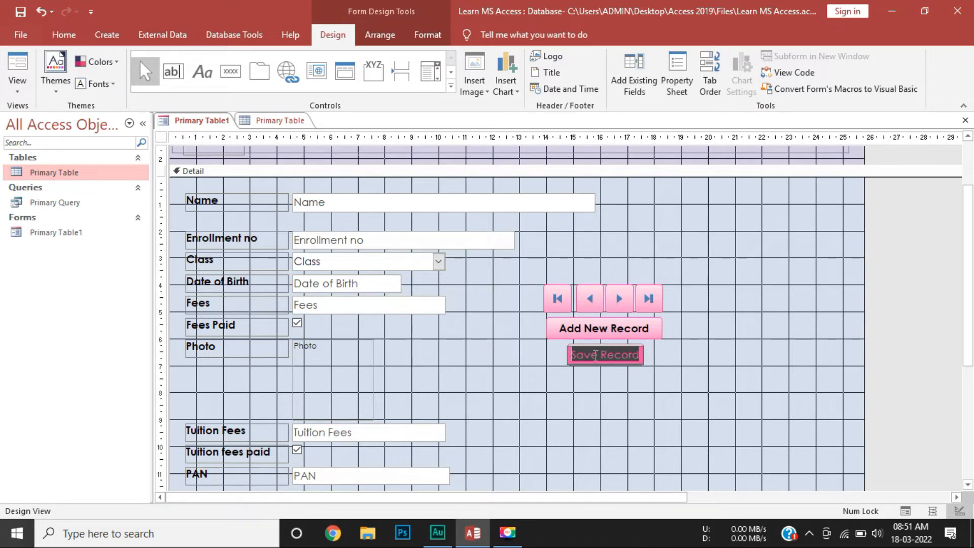
Make the button caption bold with black font colour
click(416, 40)
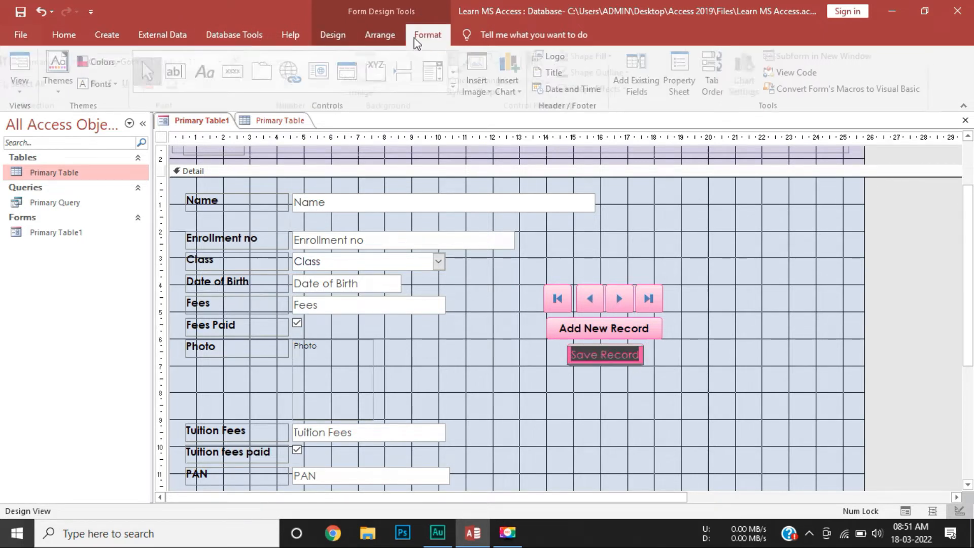
click(101, 83)
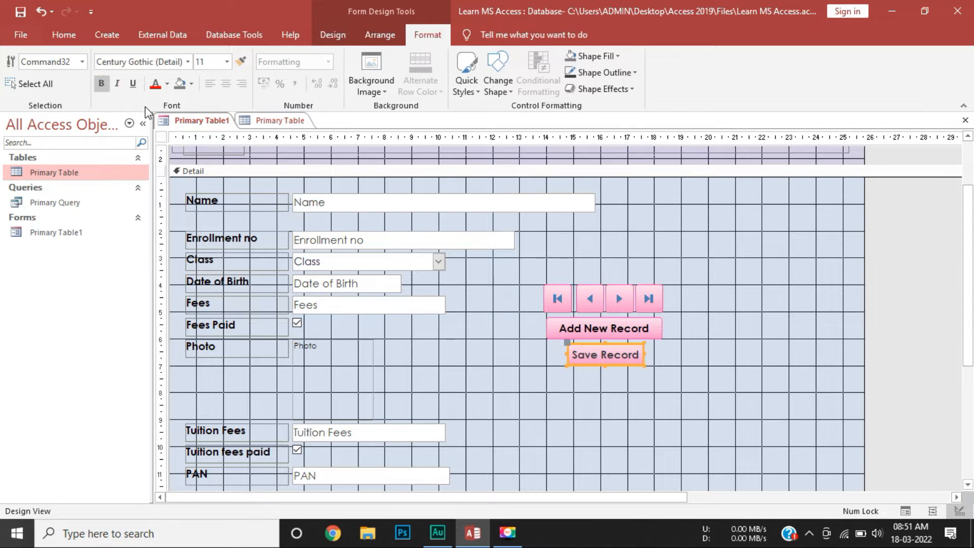
click(191, 83)
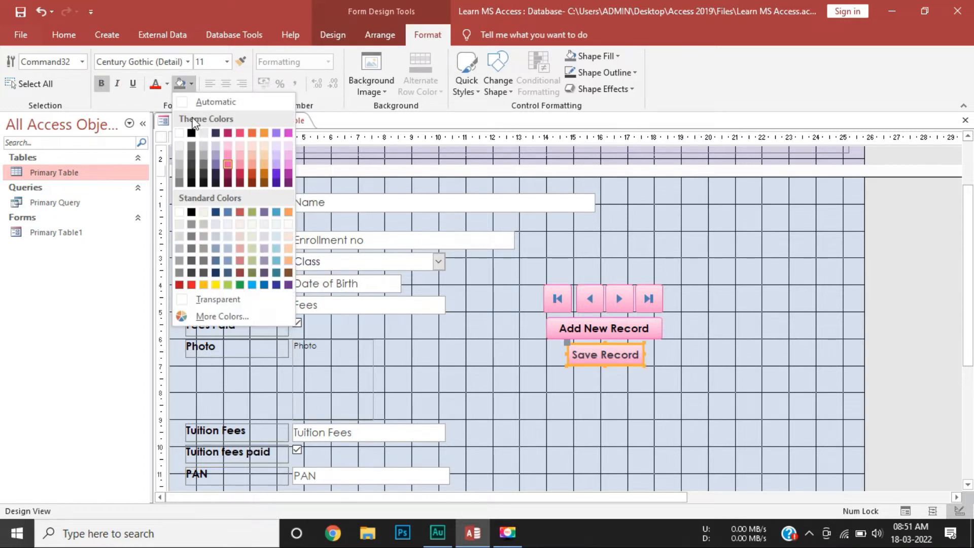
click(191, 132)
click(655, 372)
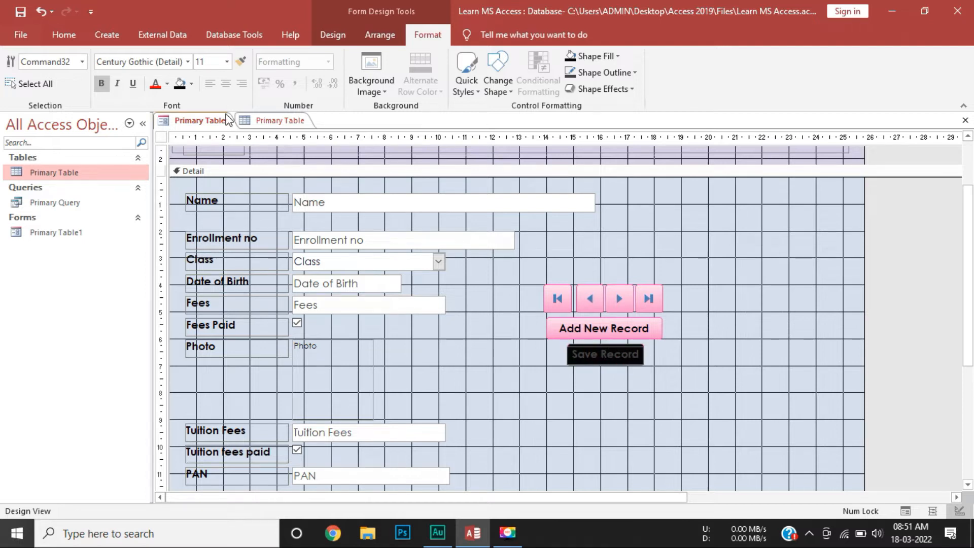
key(ctrl+z)
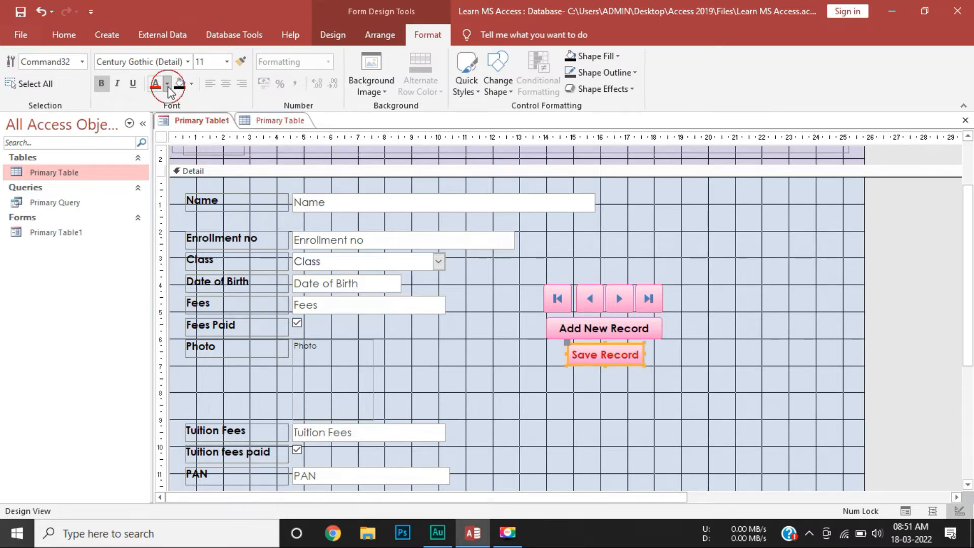
click(169, 91)
click(169, 133)
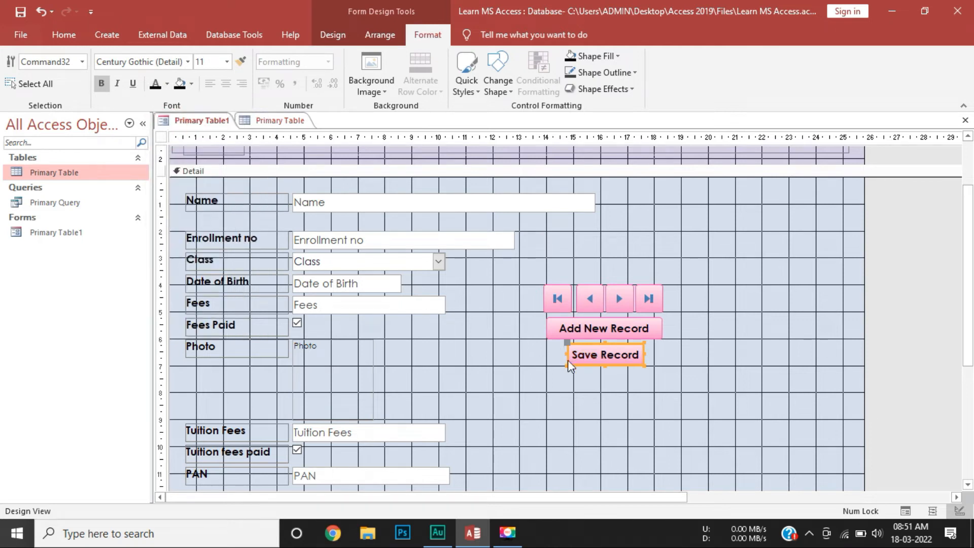
click(592, 377)
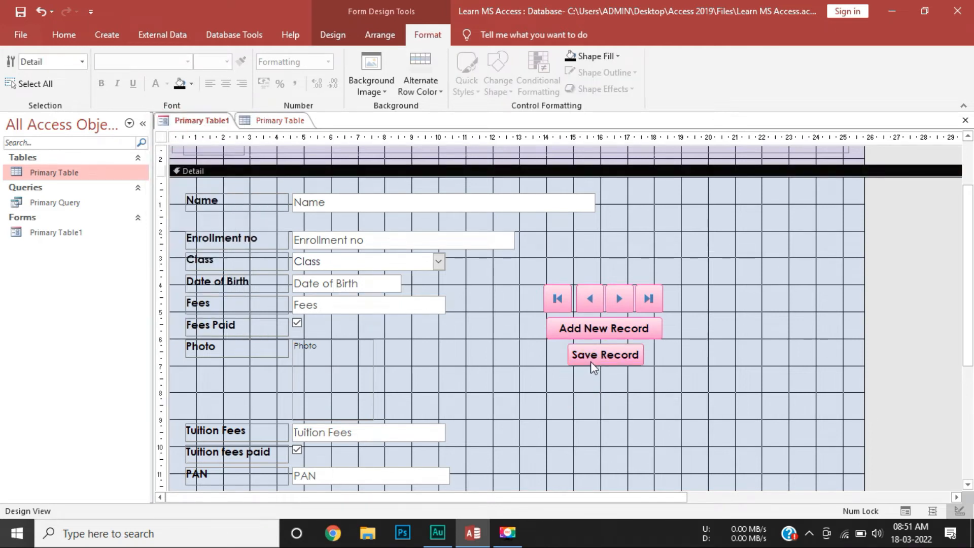
Shorten the button caption from Save Record to Save
click(605, 354)
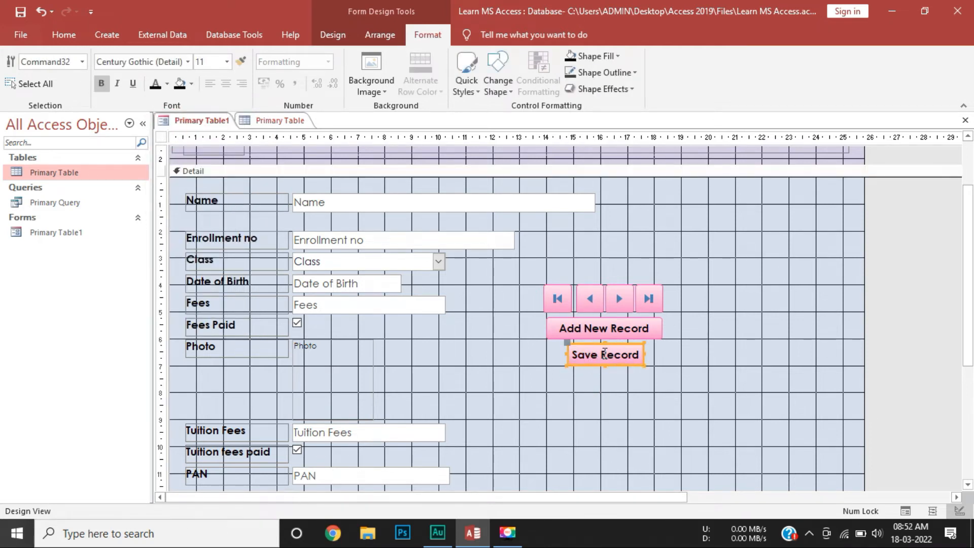
click(604, 354)
key(Delete)
key(Delete)
key(Delete)
key(Delete)
key(Delete)
key(Delete)
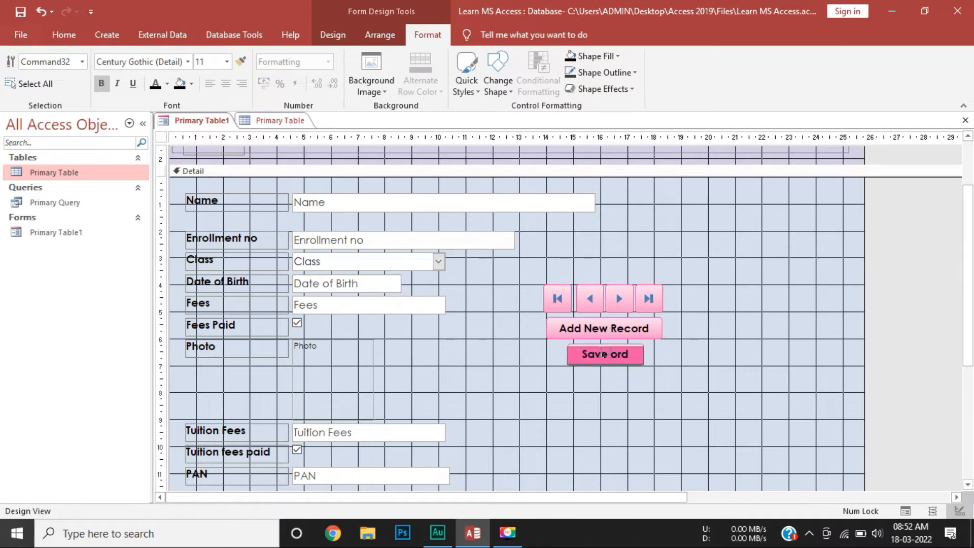
click(693, 386)
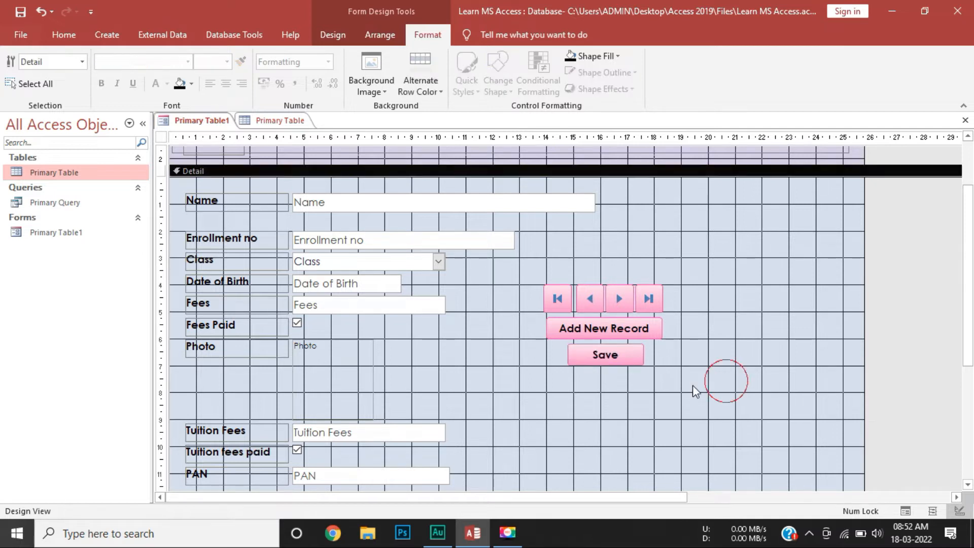
Narrow the Save button and align it under Add New Record's left edge
click(616, 361)
drag(645, 353, 626, 355)
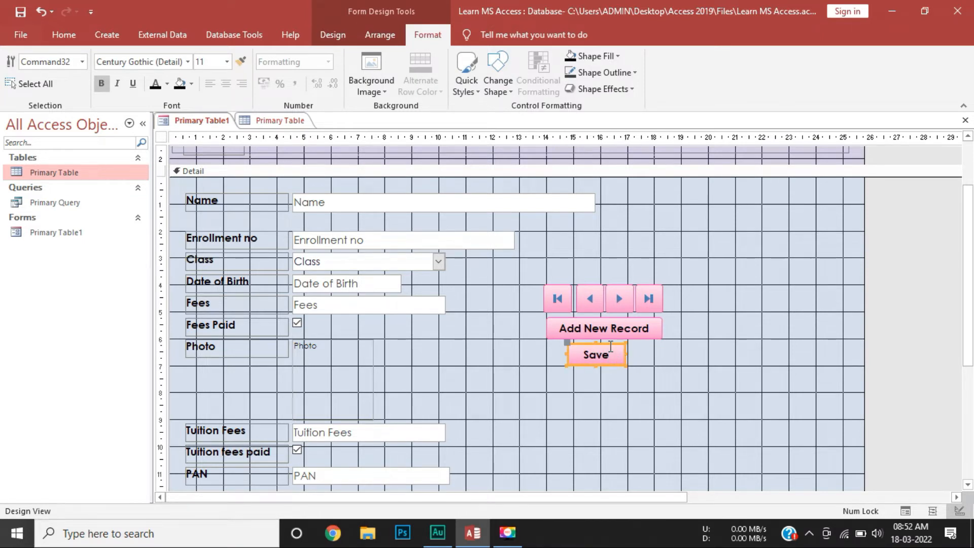
drag(611, 343, 588, 348)
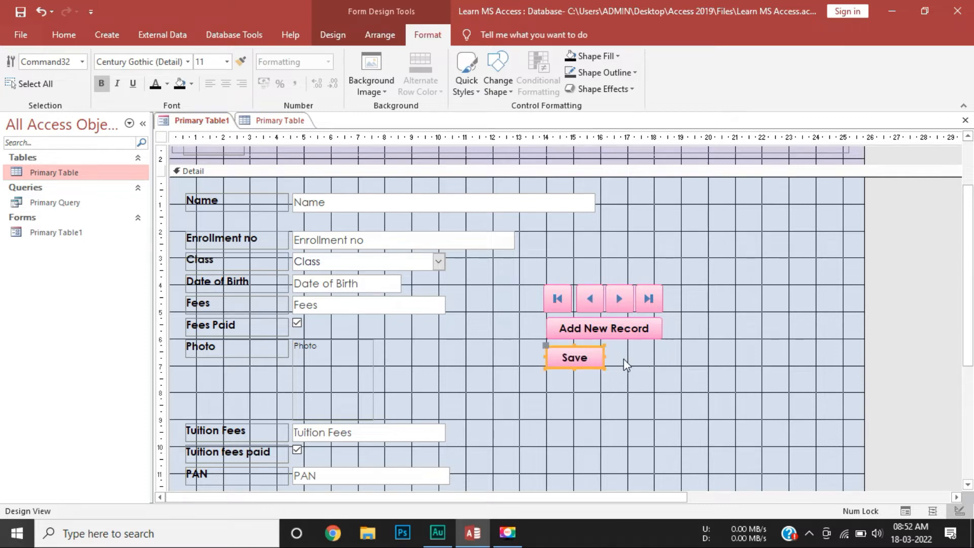
click(605, 359)
click(602, 358)
drag(603, 358, 598, 358)
click(626, 355)
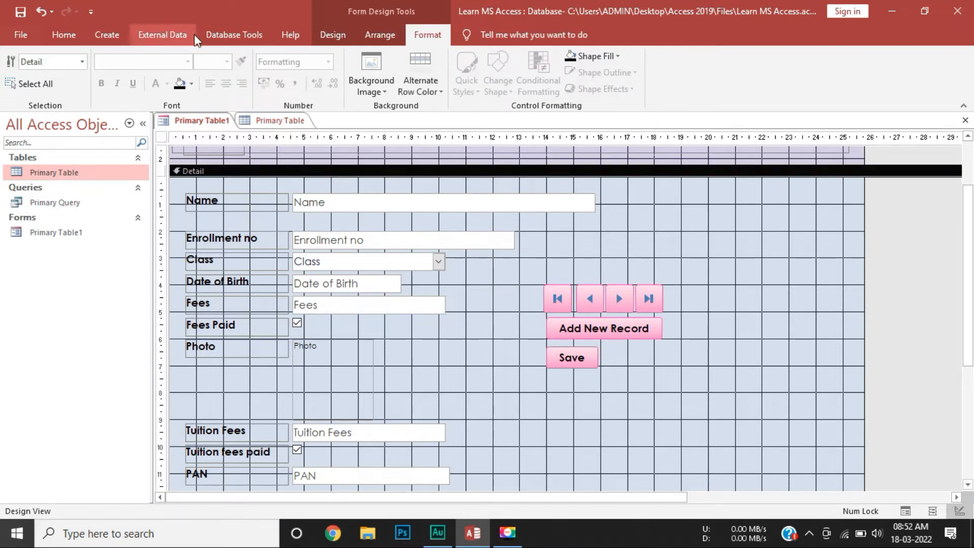
Draw another command button beside the Save button
click(332, 34)
click(238, 82)
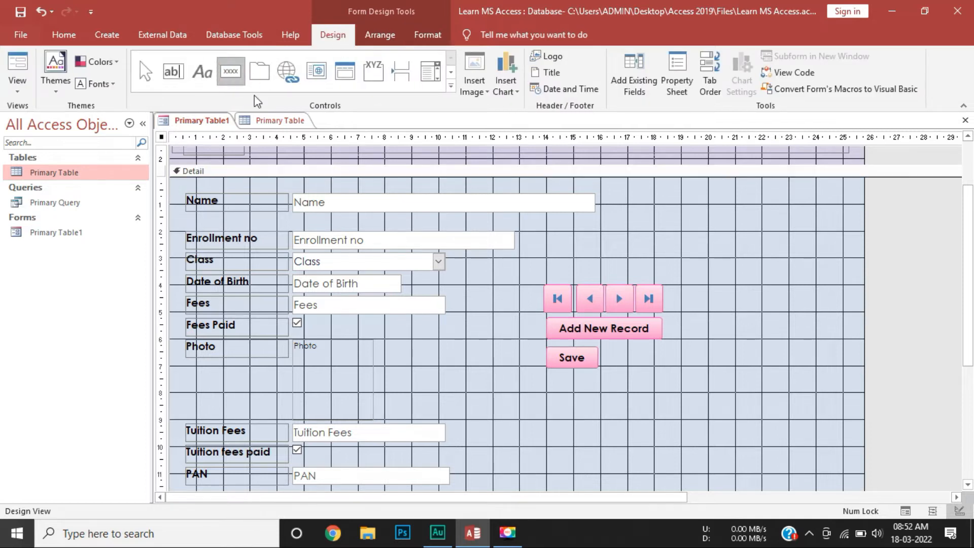
drag(607, 350, 670, 378)
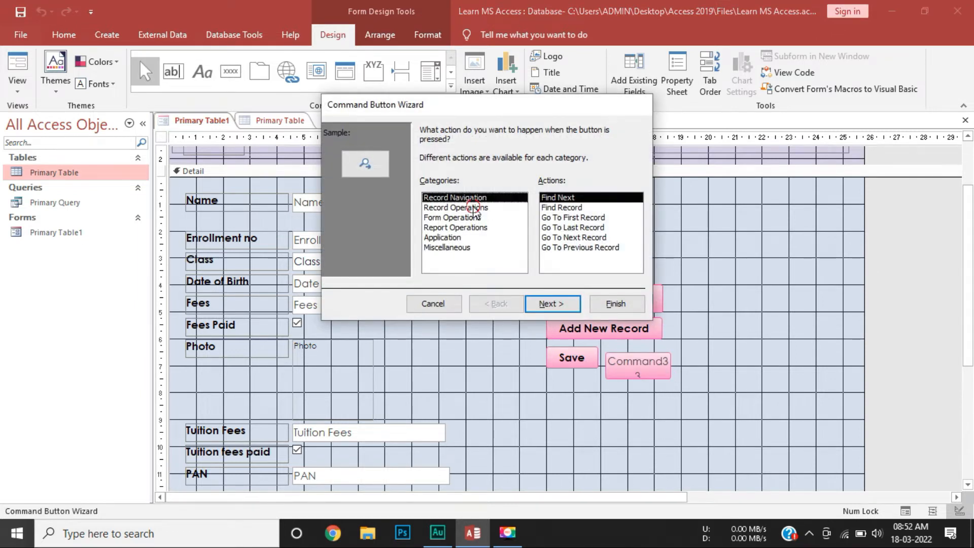
Set the button to Delete Record with the text caption 'Delete'
click(474, 207)
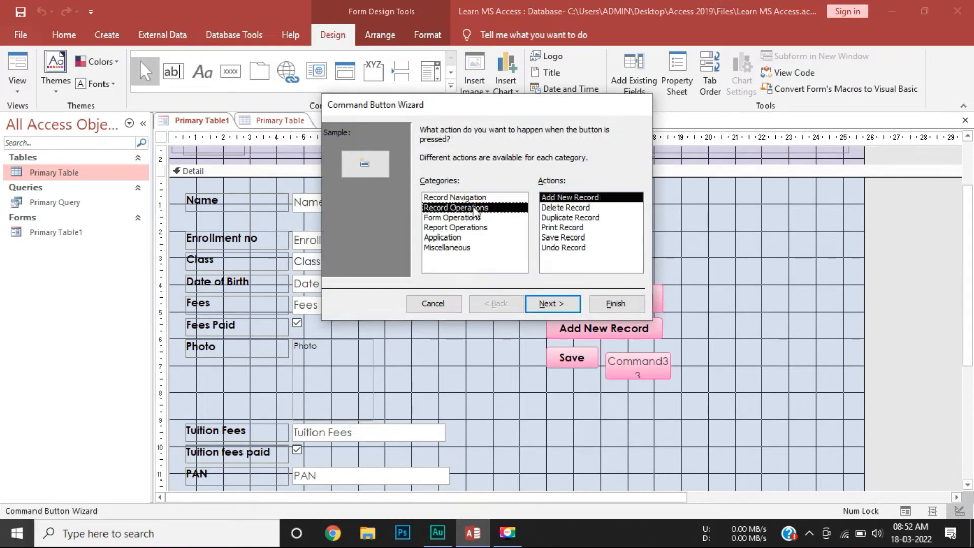
click(565, 208)
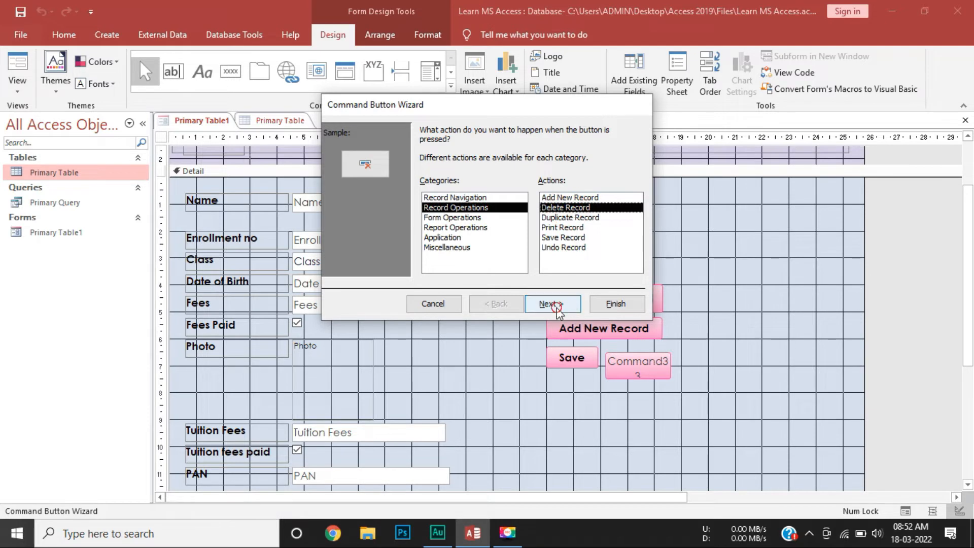
click(557, 306)
click(425, 188)
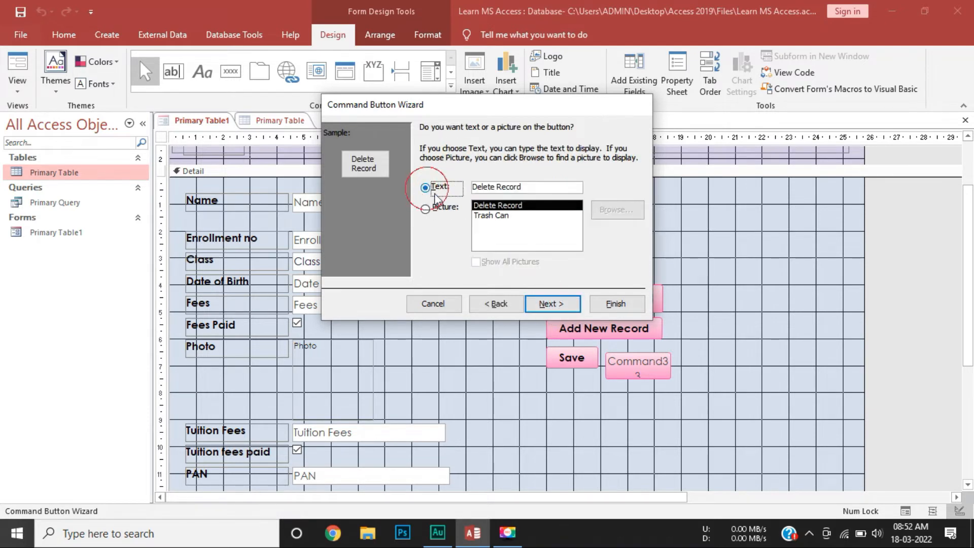
drag(496, 187, 599, 187)
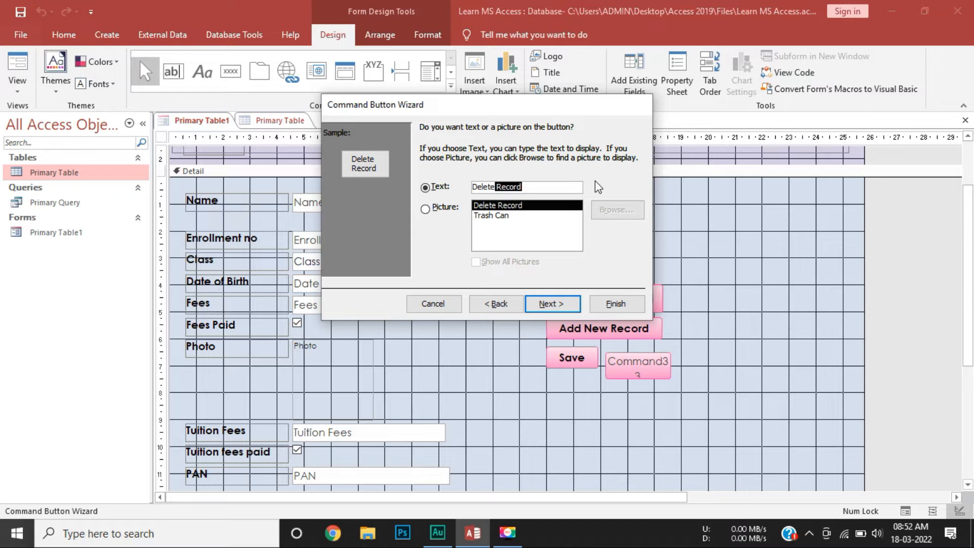
key(BackSpace)
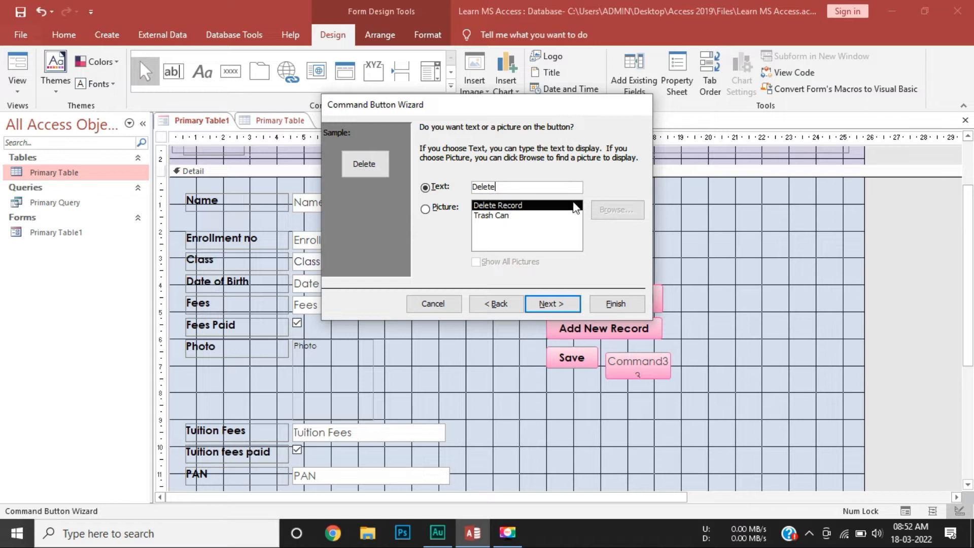
click(551, 304)
click(616, 303)
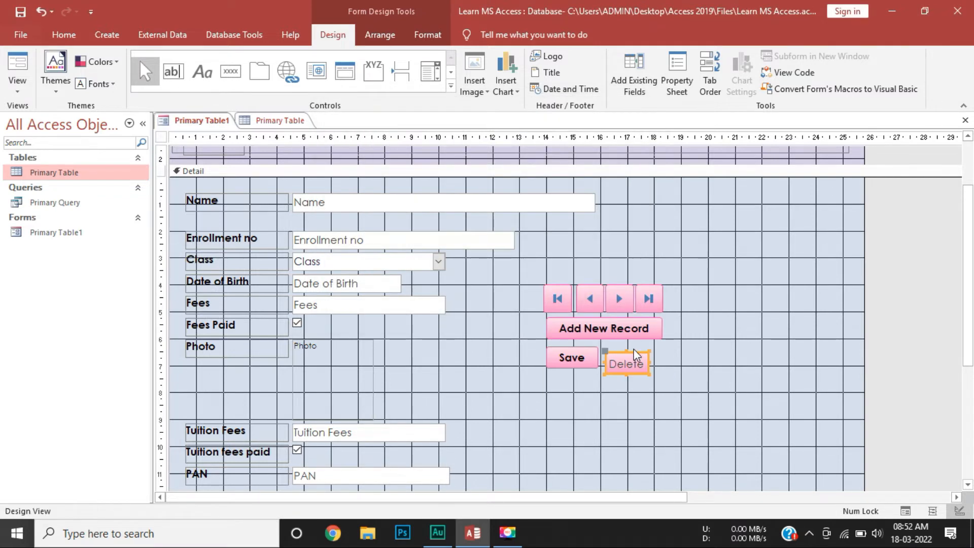
Make the Delete button's caption bold
click(631, 363)
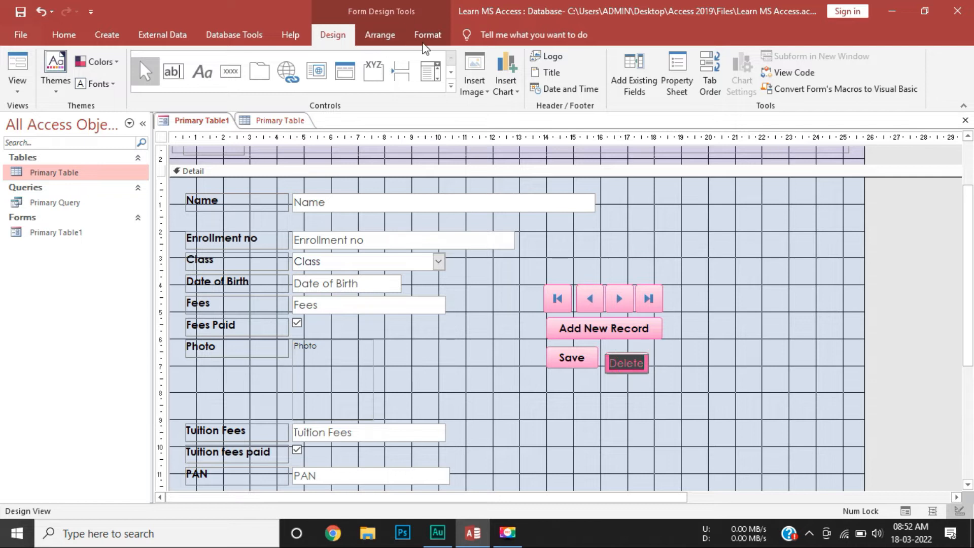
click(428, 35)
click(101, 84)
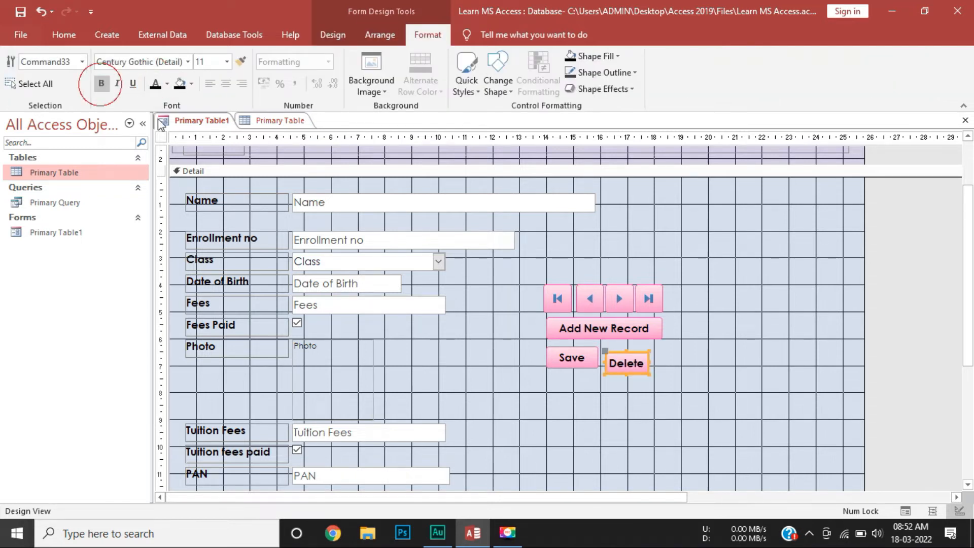
Nudge the Delete button right so it sits aligned beside Save
click(639, 354)
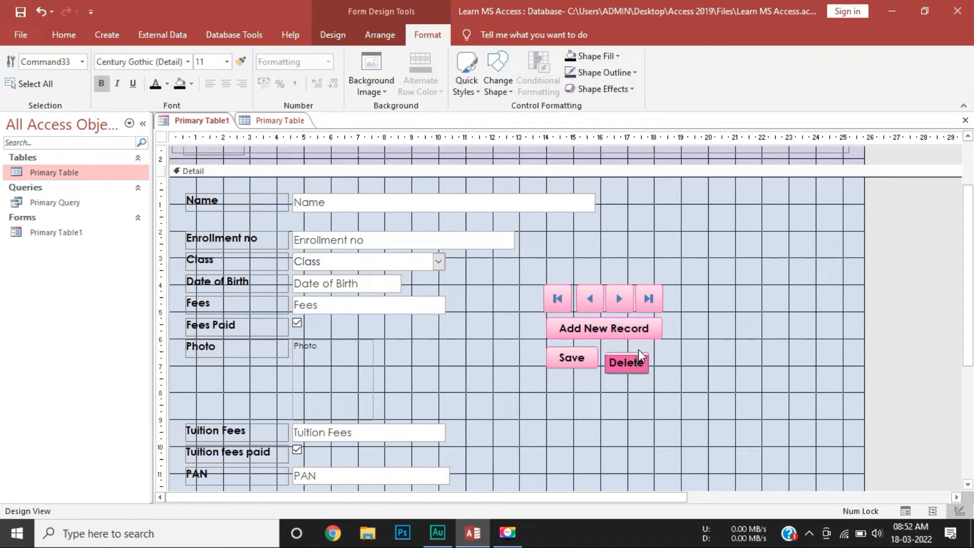
drag(640, 351, 651, 351)
click(709, 370)
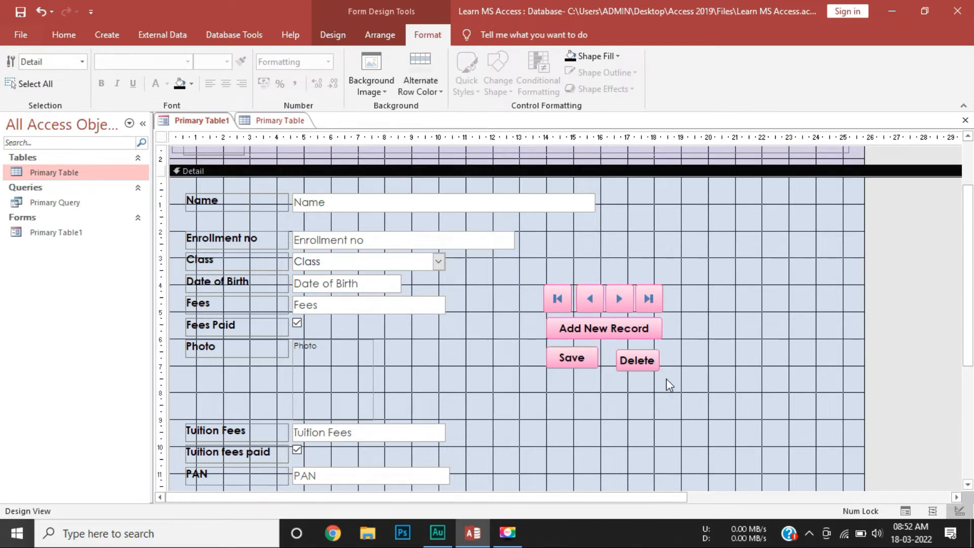
click(641, 362)
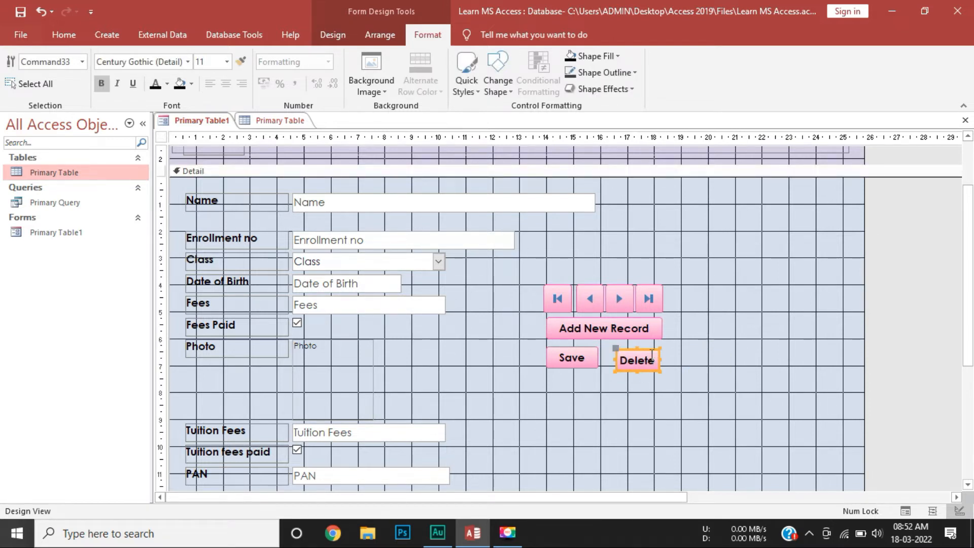
click(651, 350)
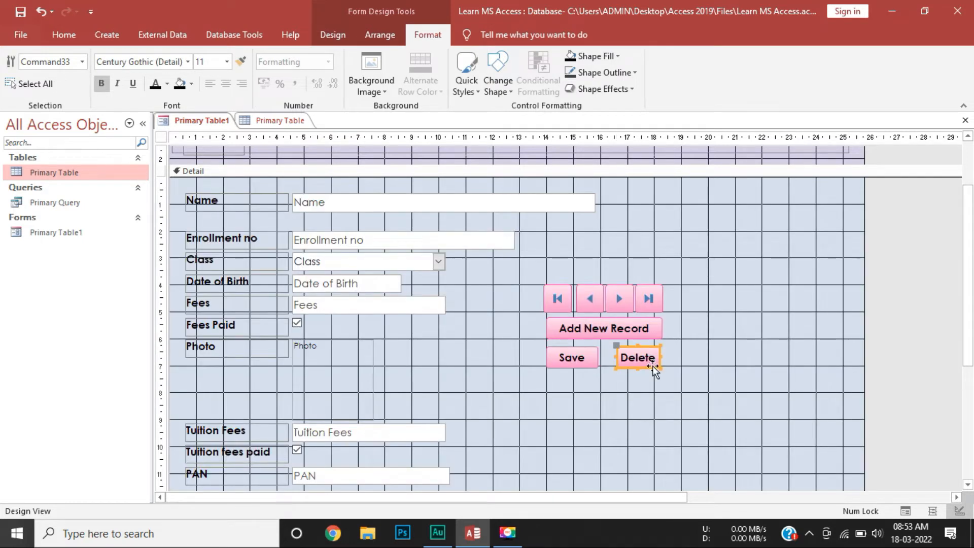
click(656, 371)
click(654, 367)
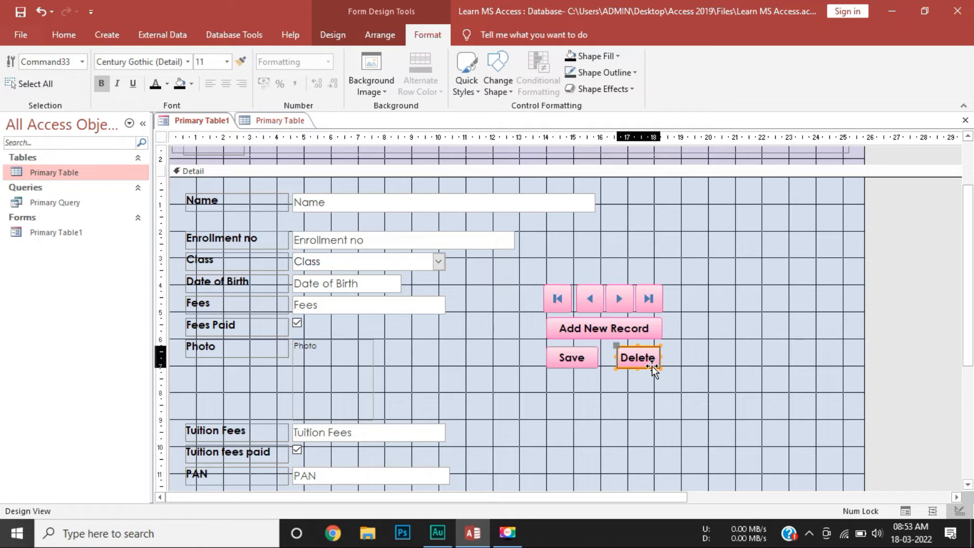
click(698, 373)
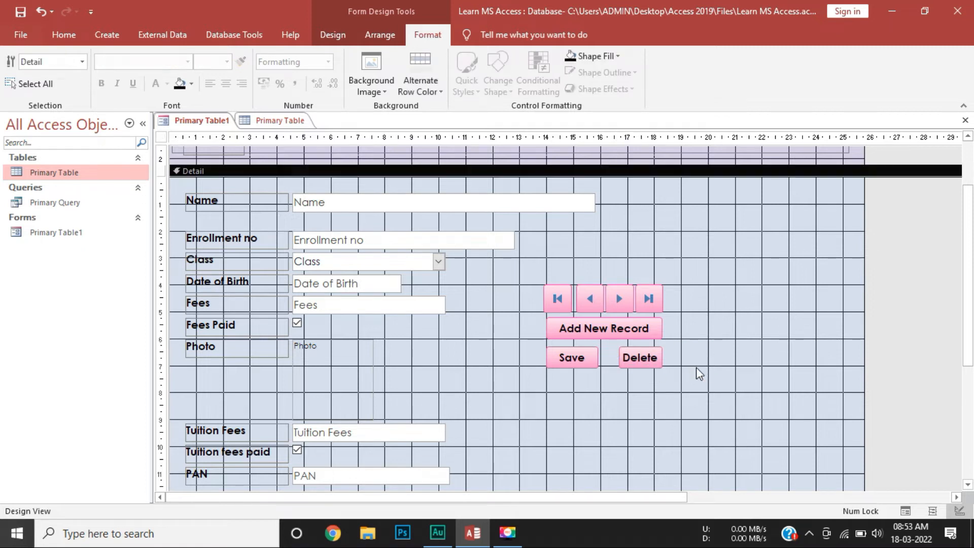
Switch the Admission Form to Form View showing the student records
scroll(608, 379, down, 3)
scroll(522, 370, up, 4)
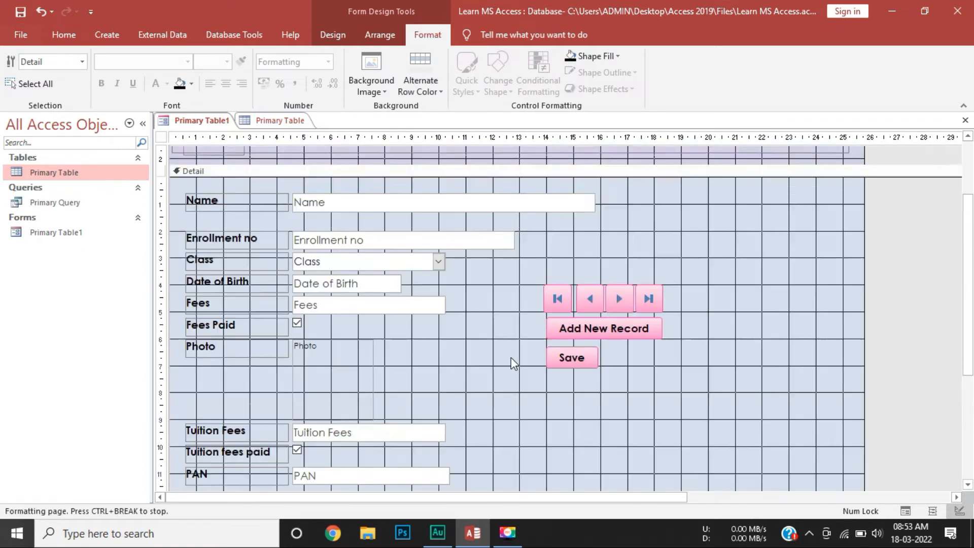
click(332, 35)
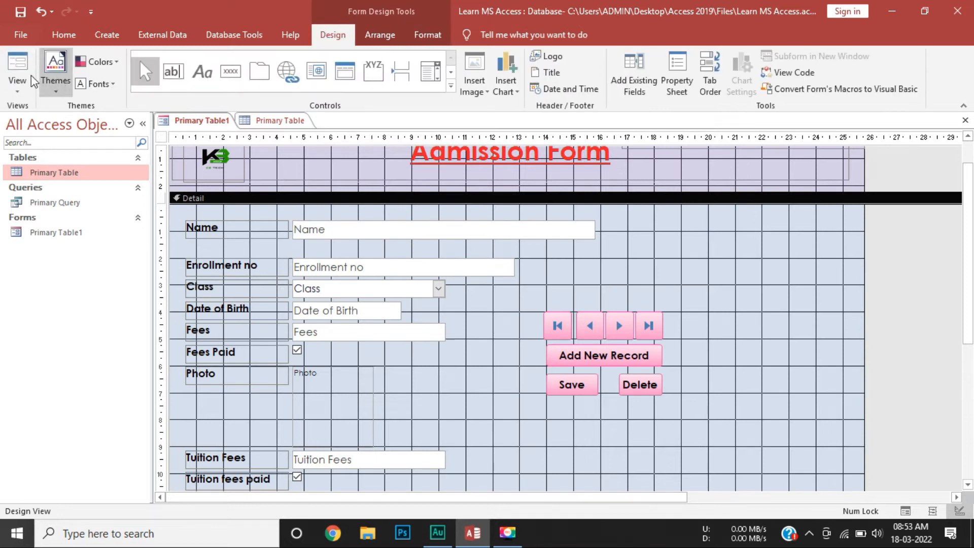
key(F5)
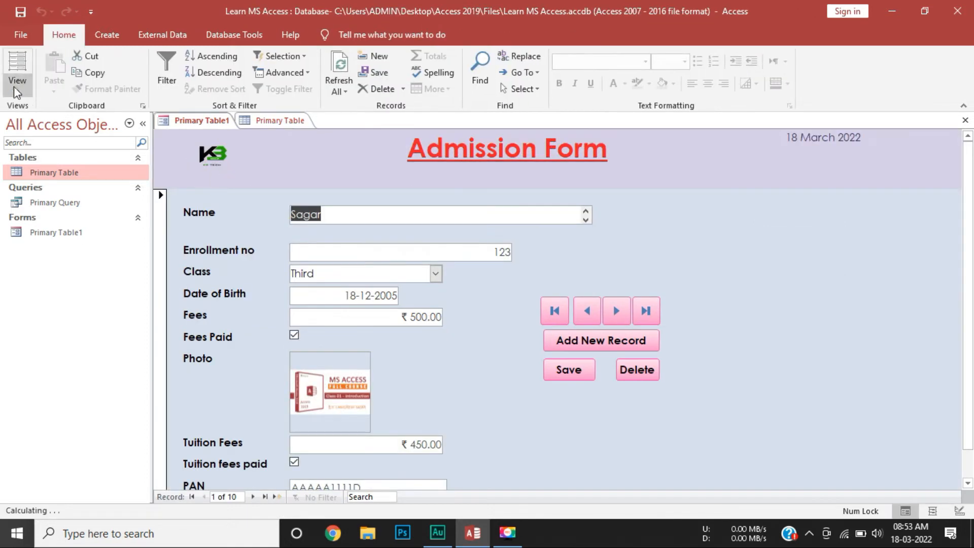
Start a blank new student record on the Admission Form
click(15, 86)
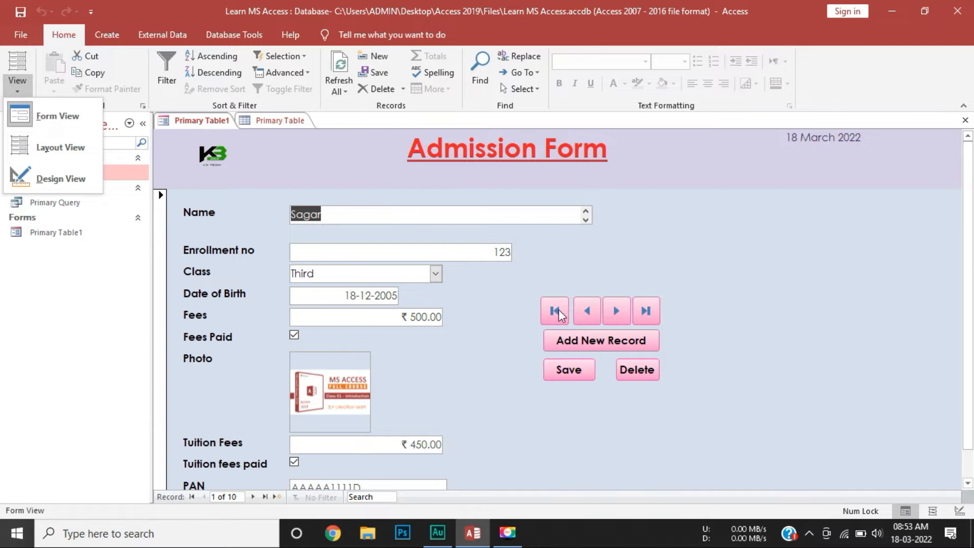
scroll(559, 307, down, 1)
scroll(581, 312, up, 1)
click(607, 346)
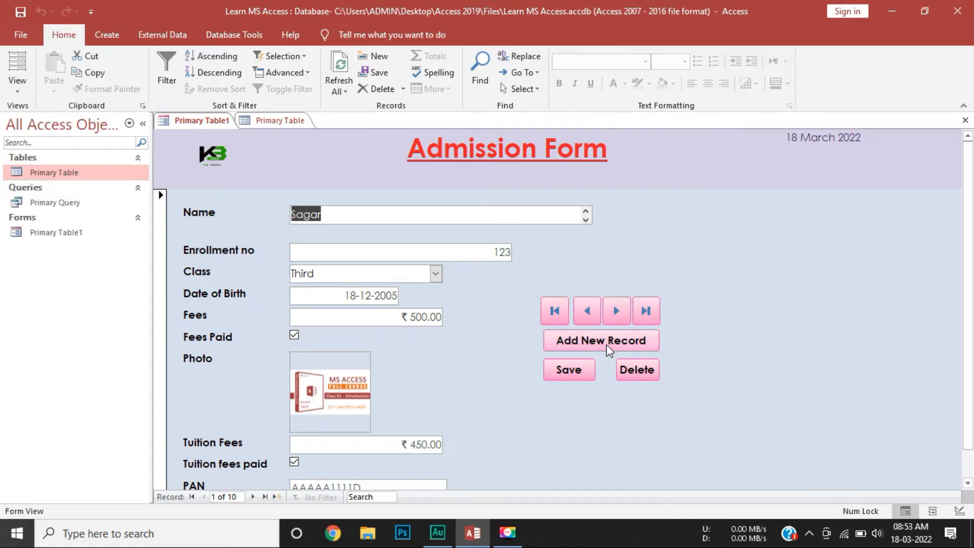
click(607, 345)
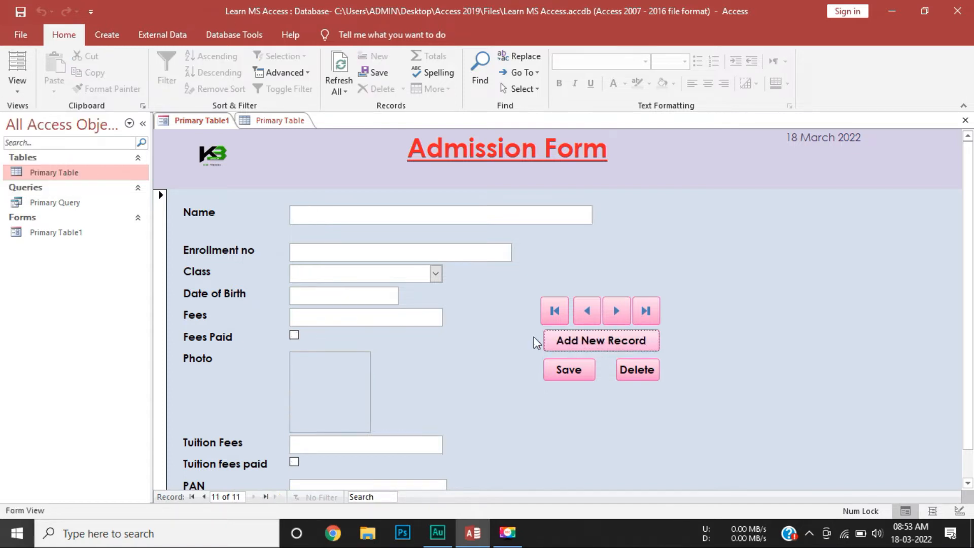
Enter the student's name, class Second and date of birth 05/04/2001
click(323, 216)
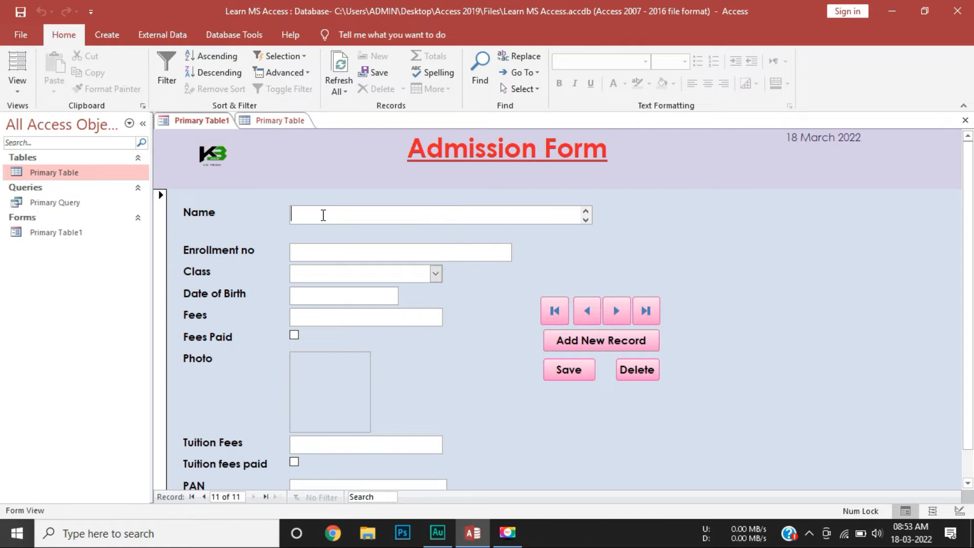
text(Mayank)
click(325, 247)
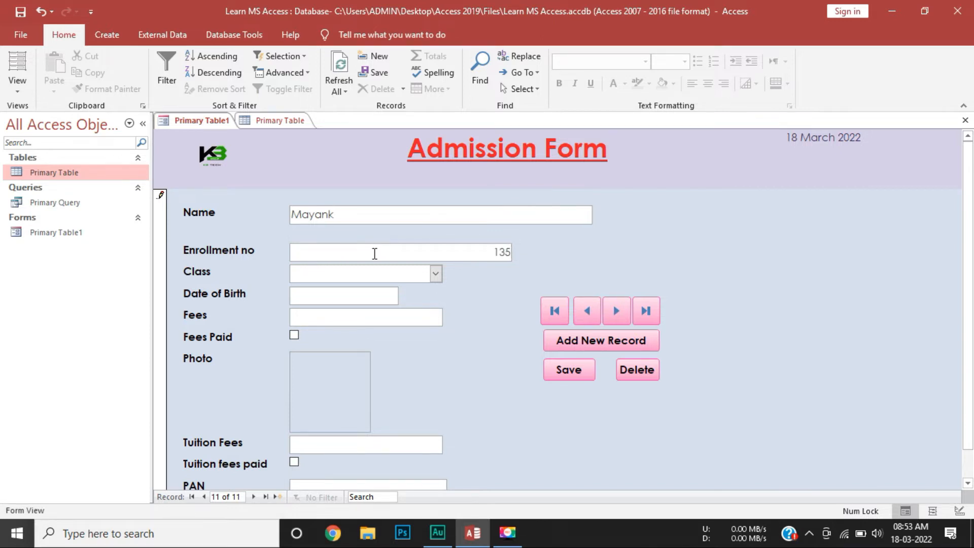
click(435, 274)
click(359, 309)
click(355, 297)
text(05/)
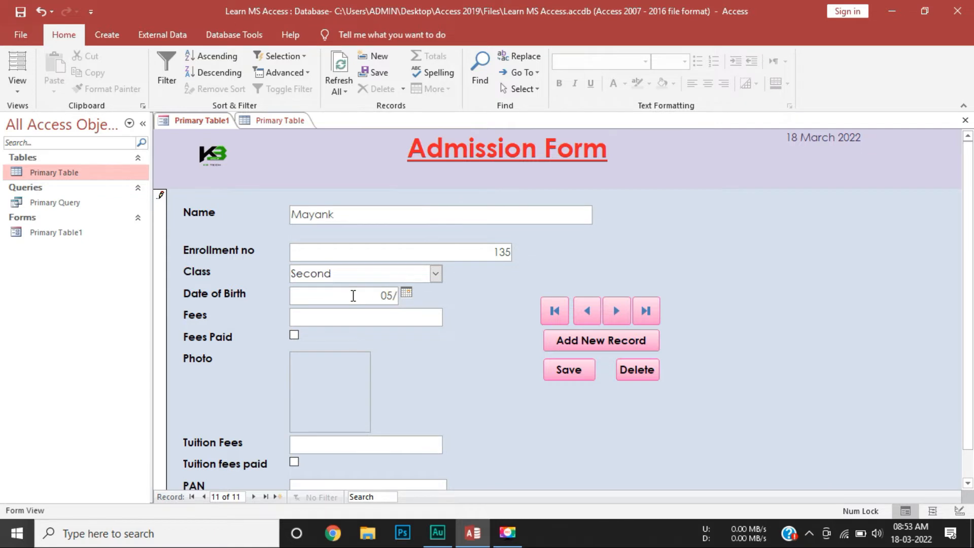
text(04/2001)
Enter fees 500 and tuition fees 200, marking both as paid
click(348, 318)
text(500)
key(Tab)
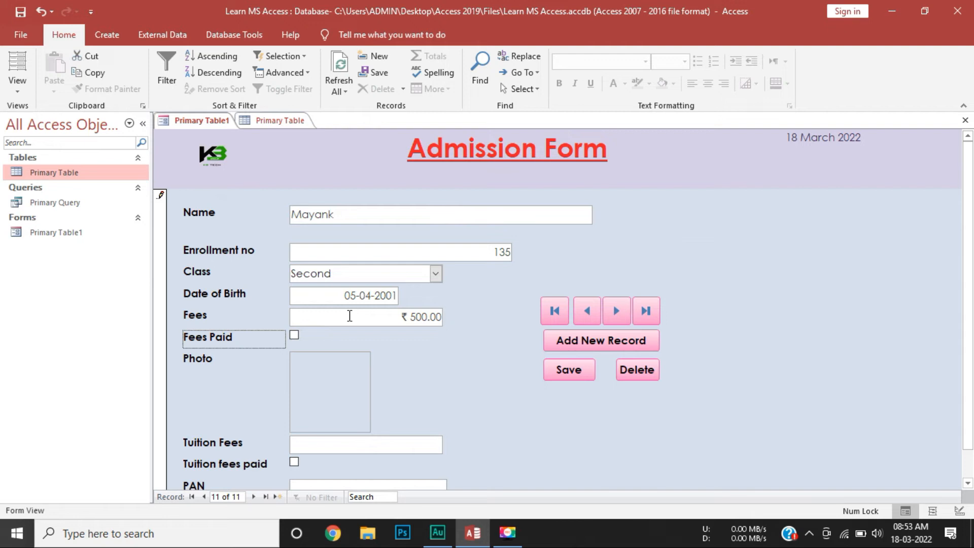
key(Tab)
click(294, 335)
scroll(355, 319, down, 1)
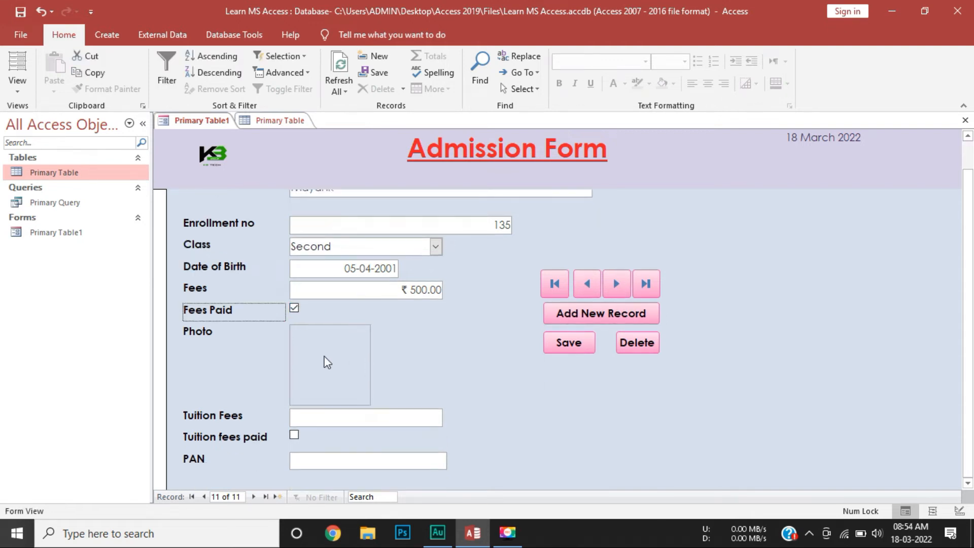
click(344, 422)
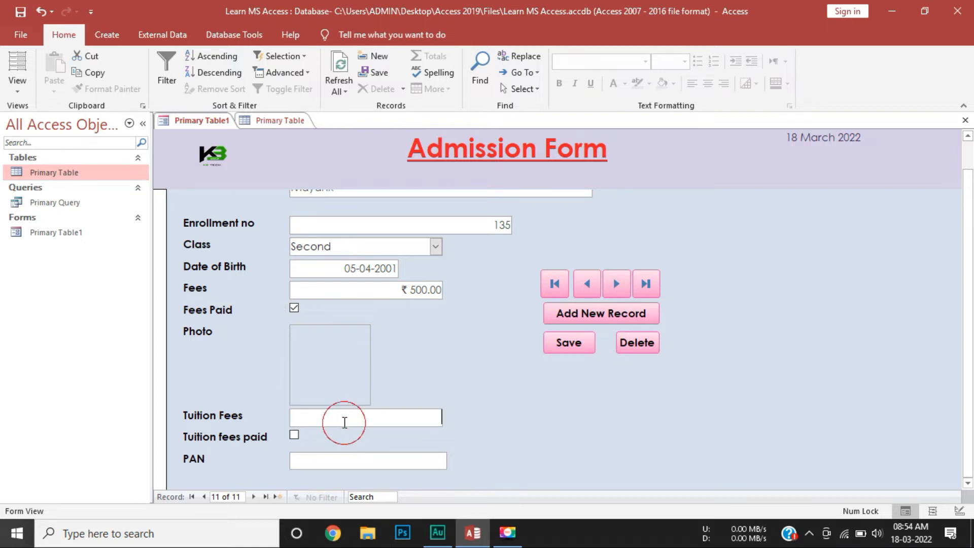
text(200)
key(Tab)
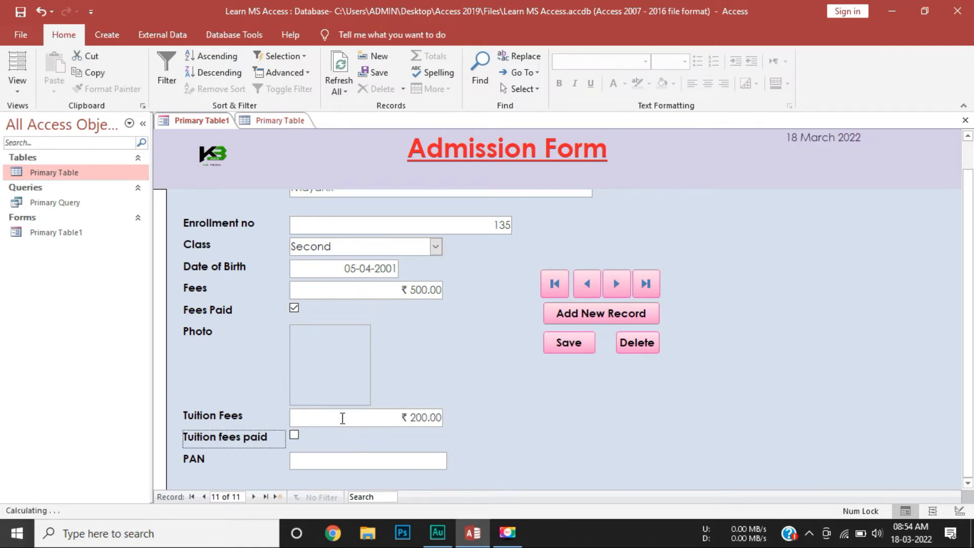
click(294, 435)
Enter the student's PAN number and save the record
click(311, 461)
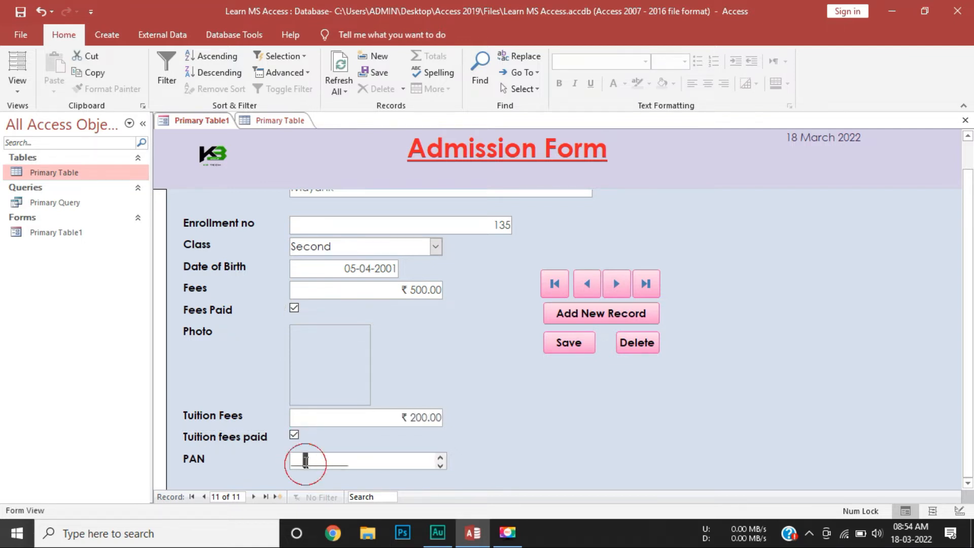
text(HKS)
key(BackSpace)
key(BackSpace)
key(BackSpace)
key(BackSpace)
key(BackSpace)
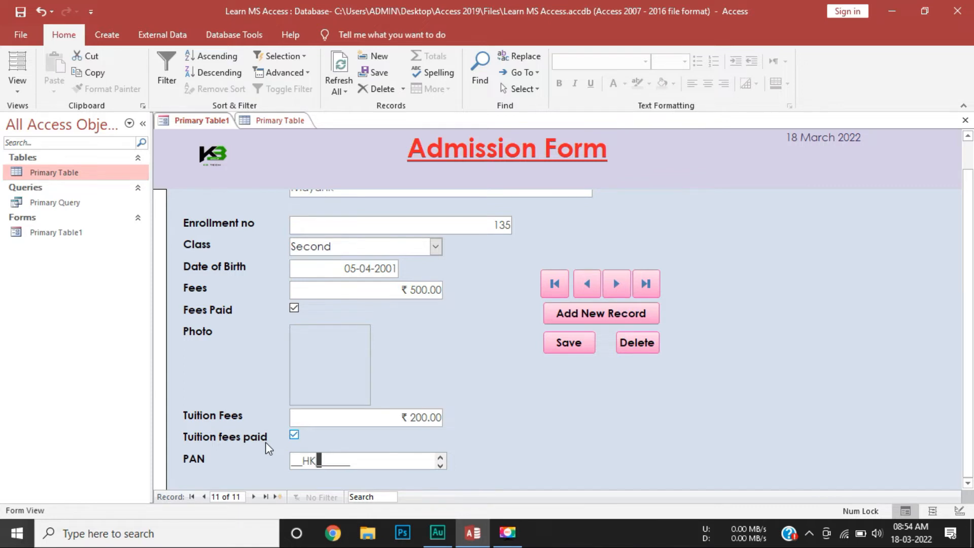
text(ZUJKV5897T)
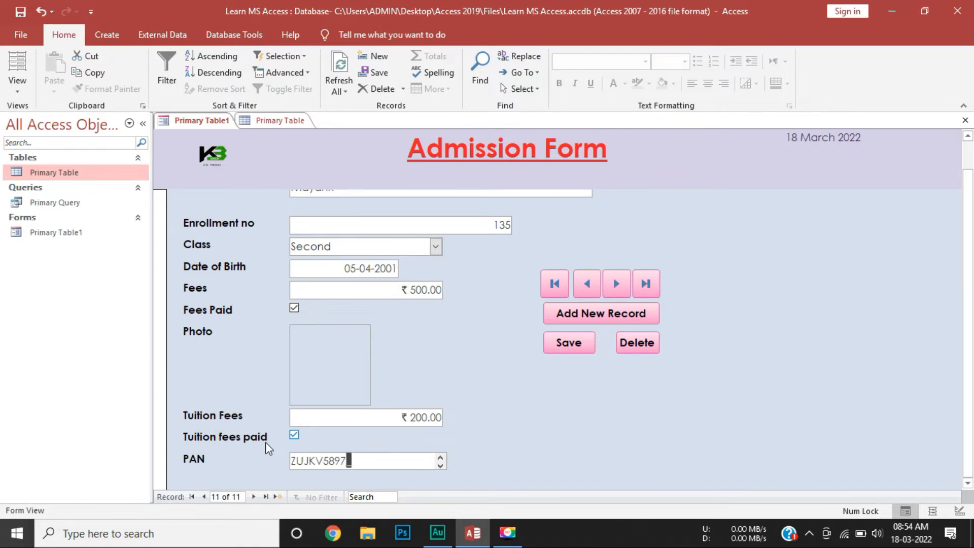
click(564, 431)
click(570, 345)
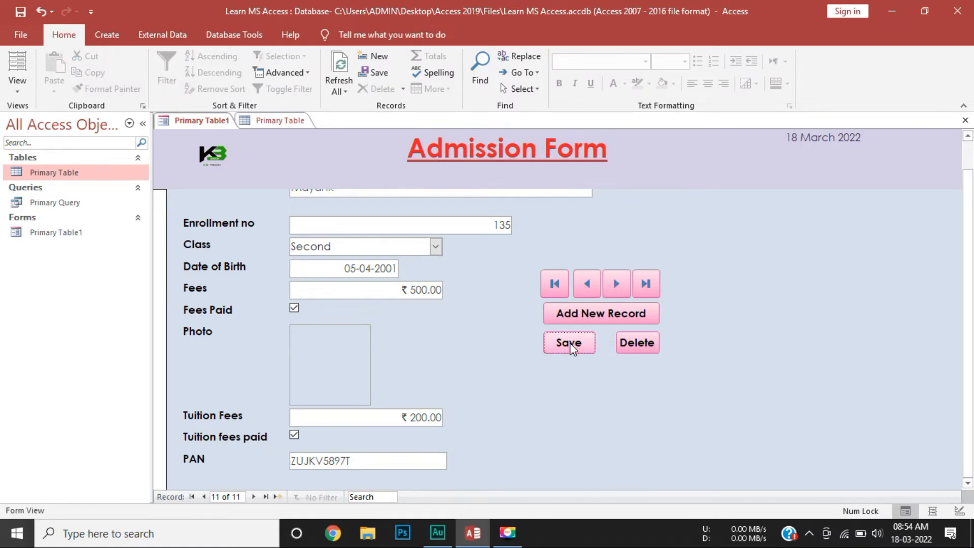
Check the new record in the Primary Table datasheet, then return to the Admission Form
click(278, 122)
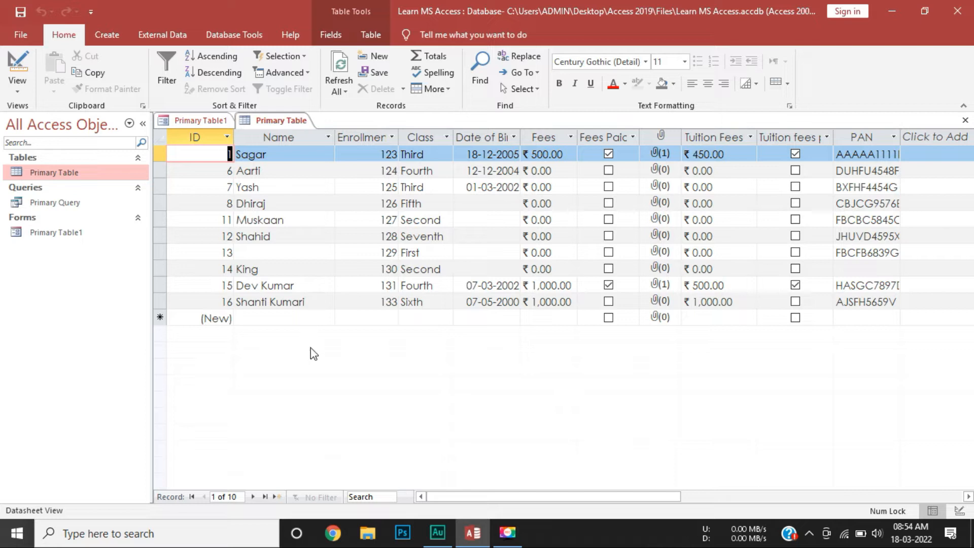
key(F5)
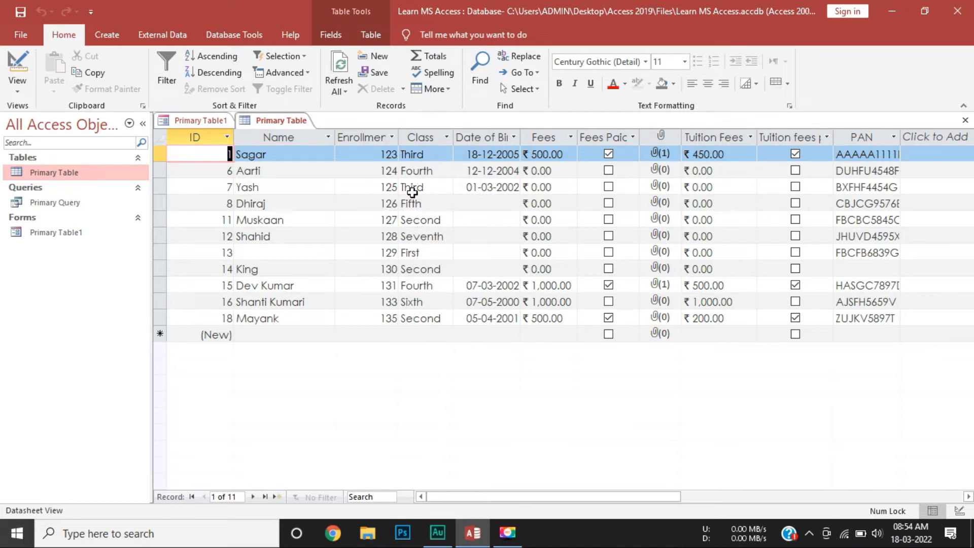
click(199, 122)
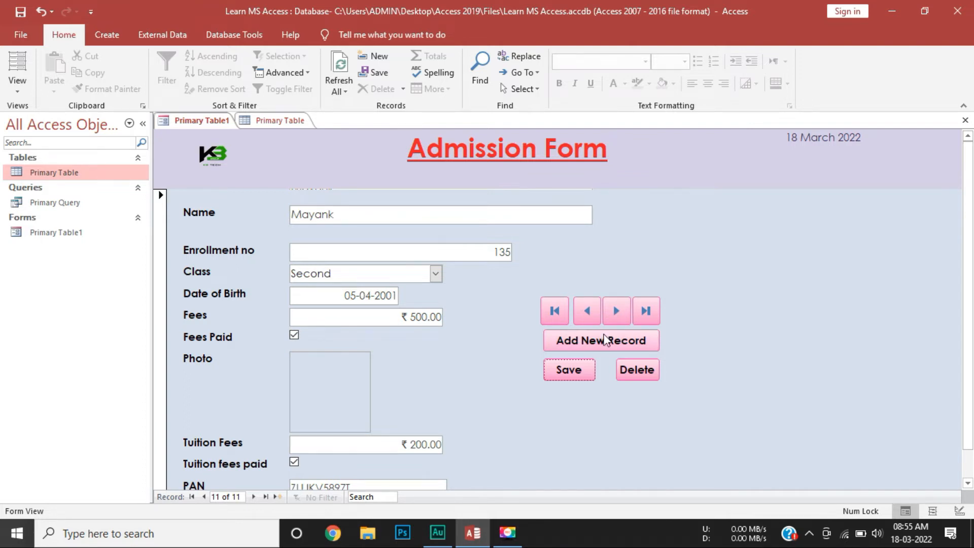
Start a new record with the student's name, class First and birth date 01/01/2002
click(561, 339)
click(374, 221)
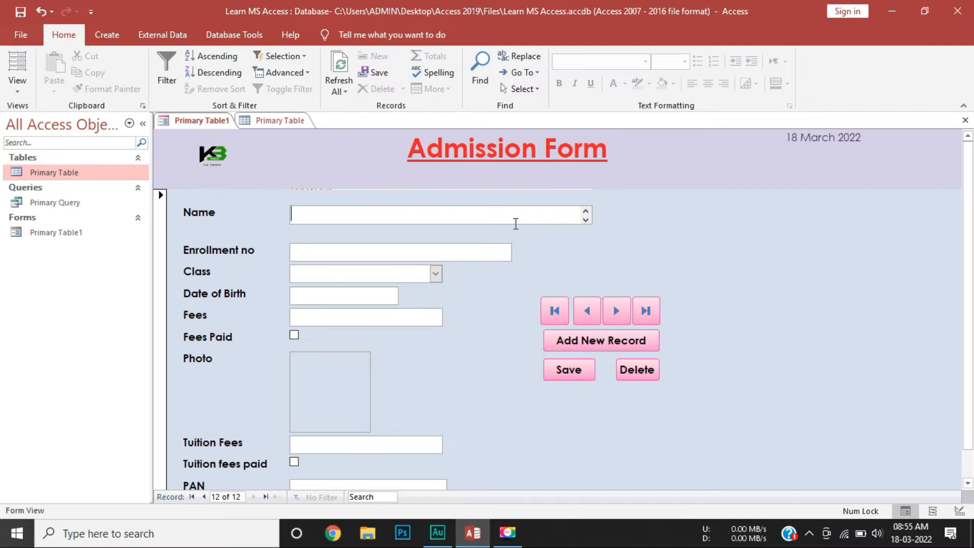
text(Salman)
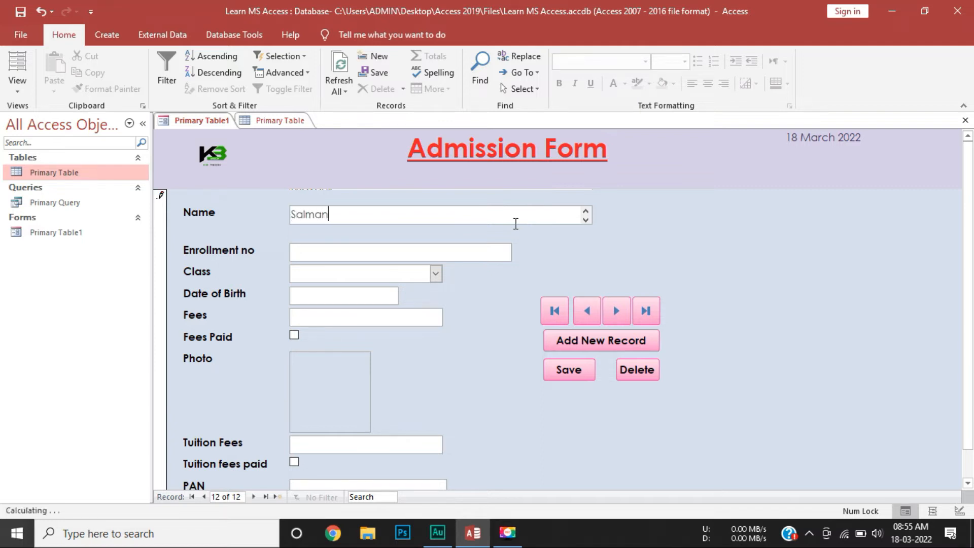
key(Tab)
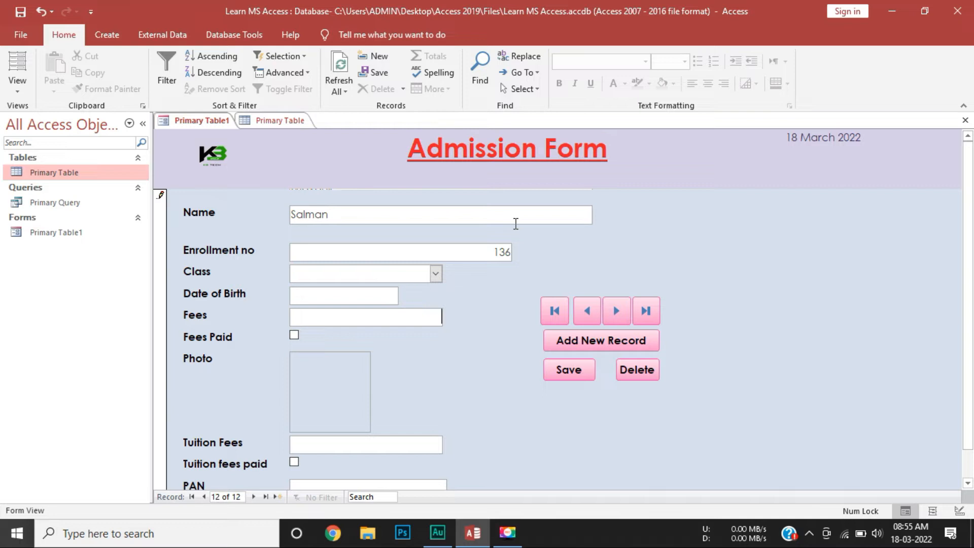
text(first)
key(Tab)
text(01/01/2002)
key(Tab)
Enter fees 1,000 and tuition fees 500, marking both as paid
text(1,000)
key(Tab)
key(Tab)
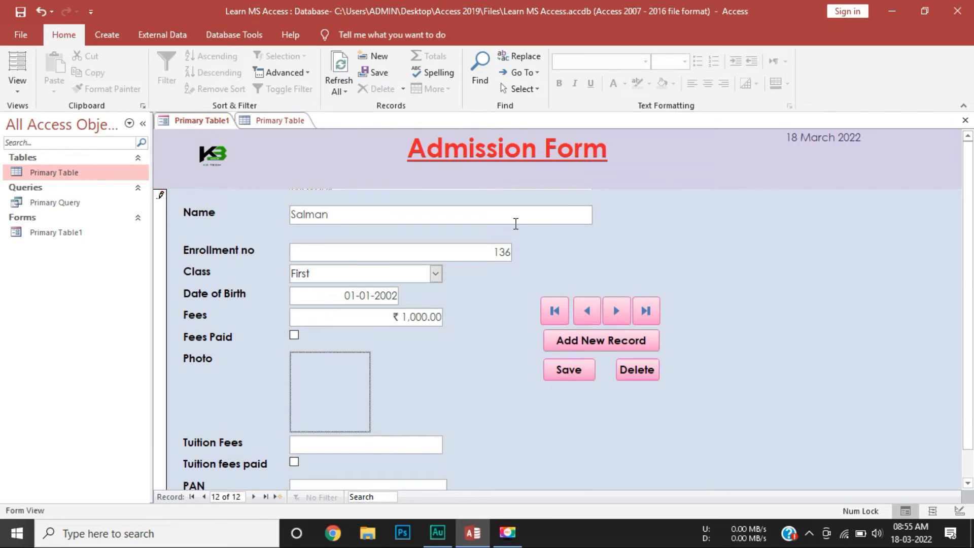
key(Tab)
text(500)
key(Tab)
key(space)
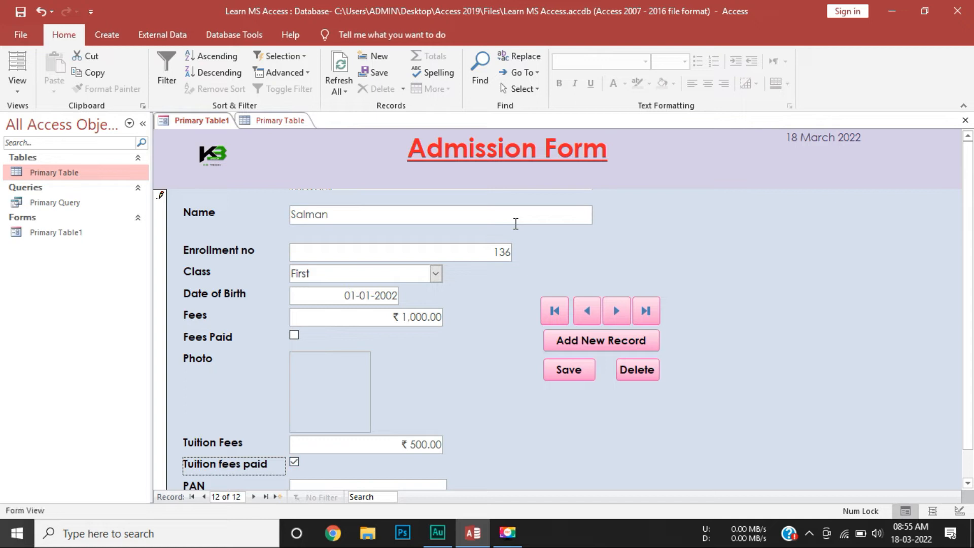
click(295, 334)
scroll(341, 382, down, 1)
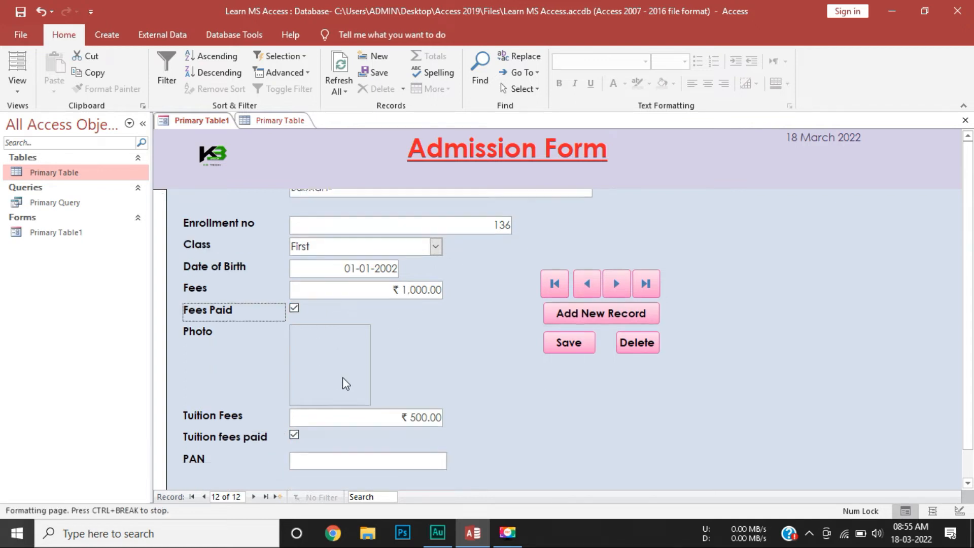
Enter the student's PAN, save the record and open a blank new one
click(302, 464)
text(DGS_____)
click(278, 469)
click(298, 463)
click(294, 460)
text(SDGSG)
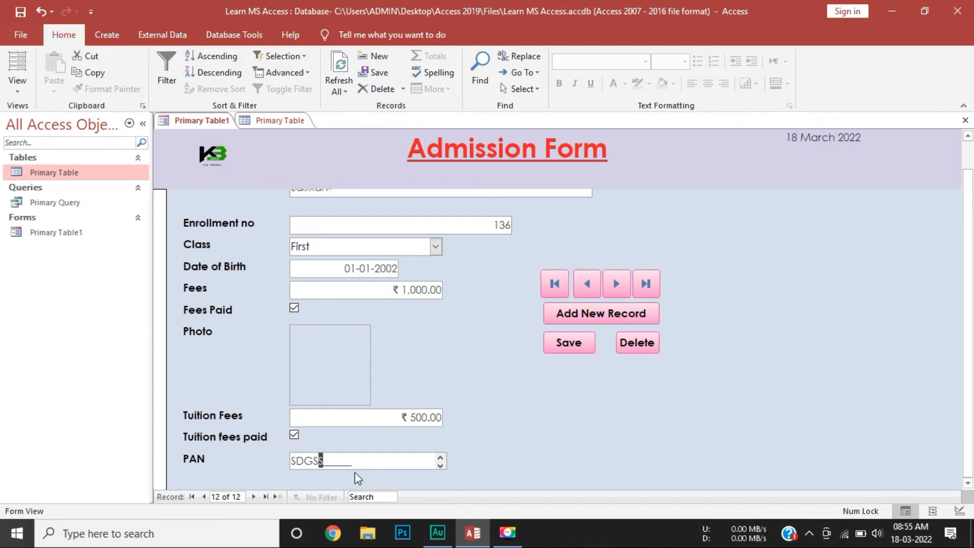
text(9895T)
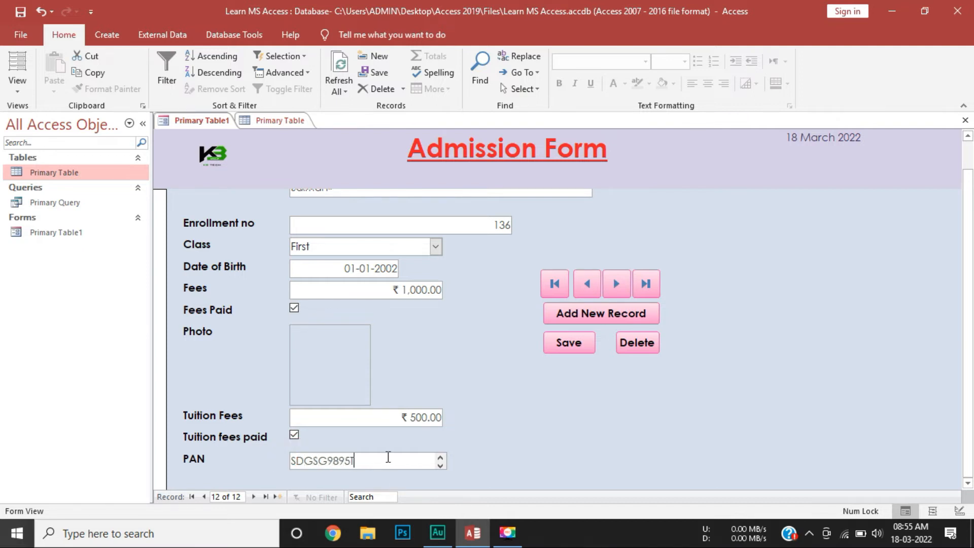
click(574, 344)
click(593, 313)
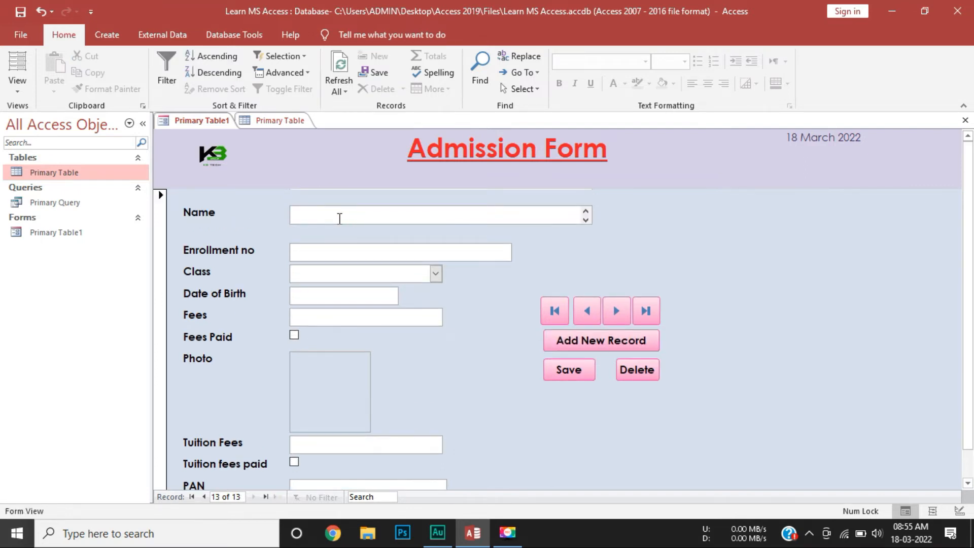
Enter the student's name, enrollment 137, Class Third and birth date 05/05/2004
text(Raja)
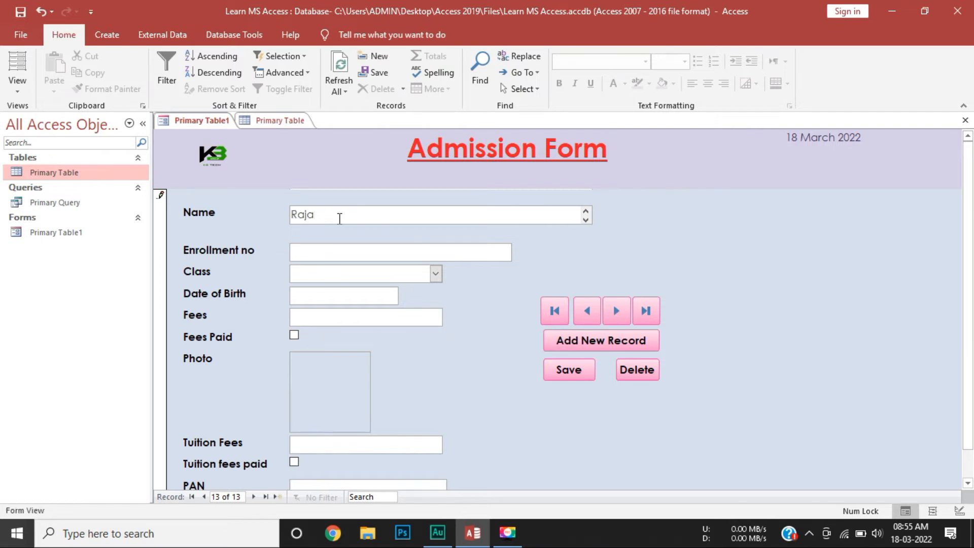
click(332, 248)
text(137)
click(437, 275)
click(369, 325)
click(351, 296)
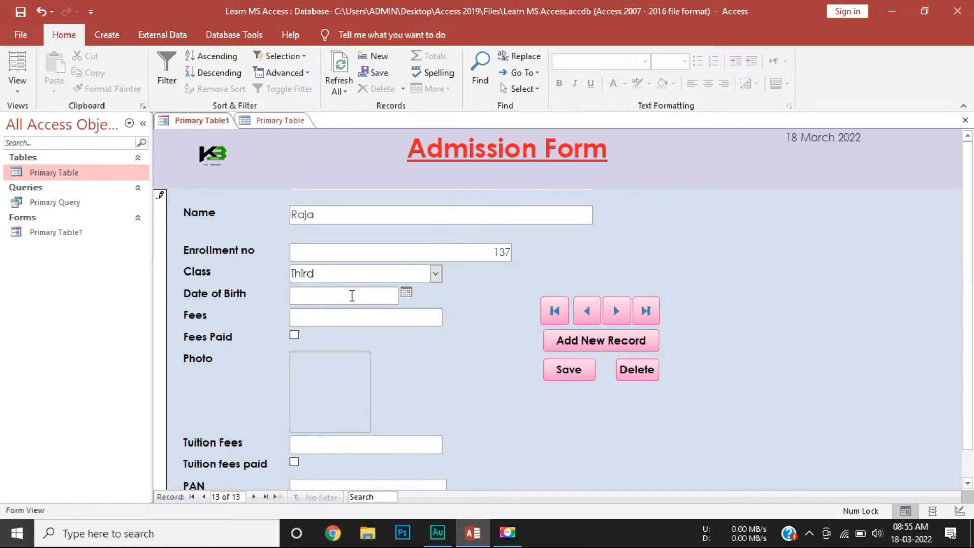
text(05/05/)
text(2004)
Enter ₹100 fees and ₹50 tuition, both paid, add the PAN, save, and switch to Design View
click(334, 318)
text(100)
key(Tab)
key(space)
key(Tab)
key(Tab)
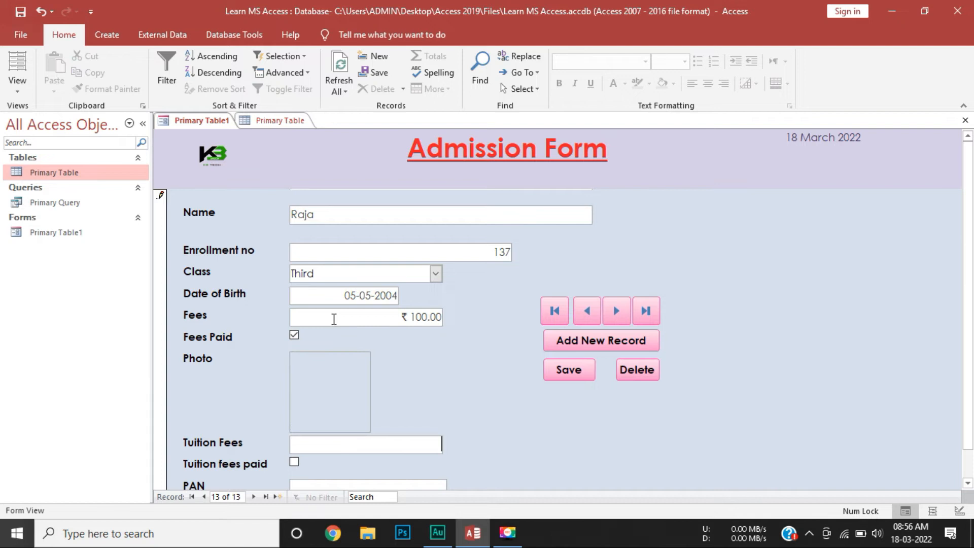
key(Tab)
key(space)
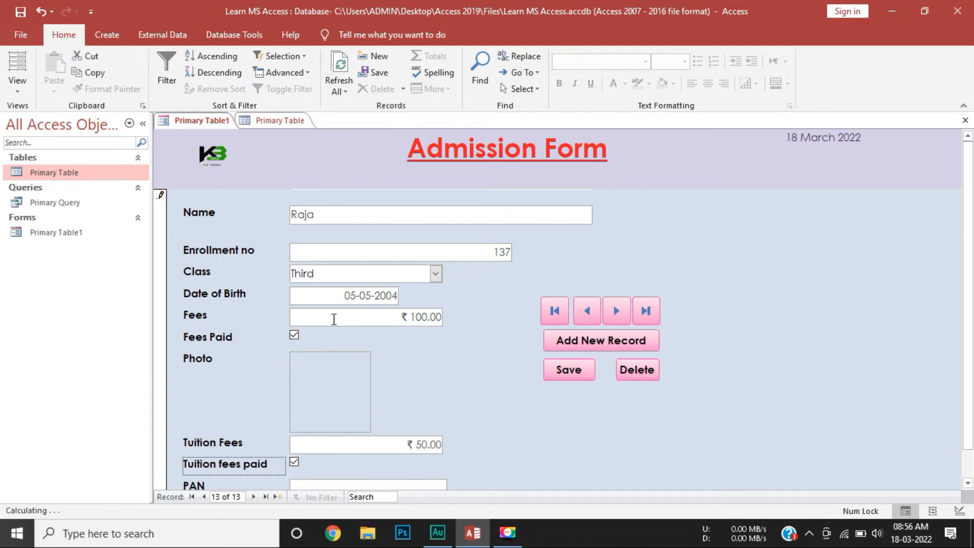
key(Tab)
text(UKFCY)
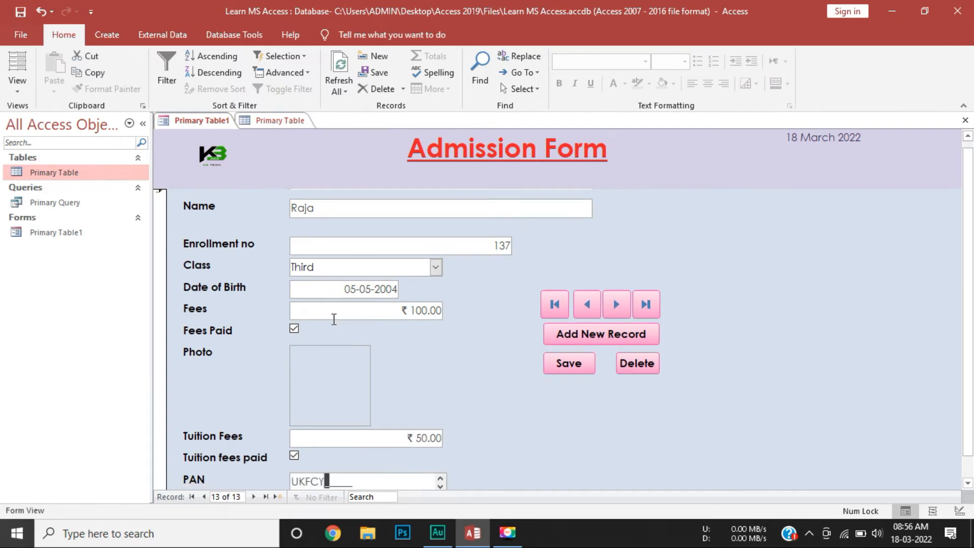
text(5694E)
click(567, 365)
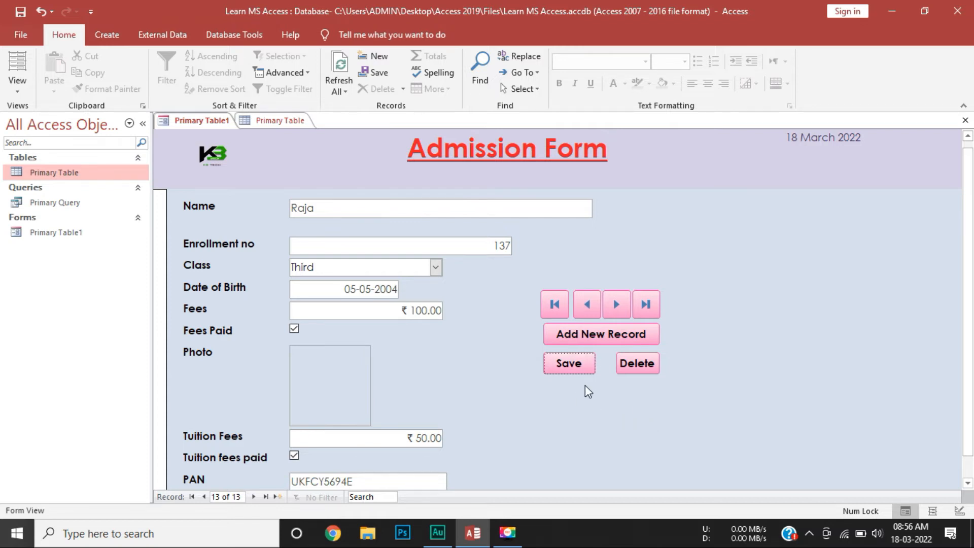
click(19, 86)
click(22, 177)
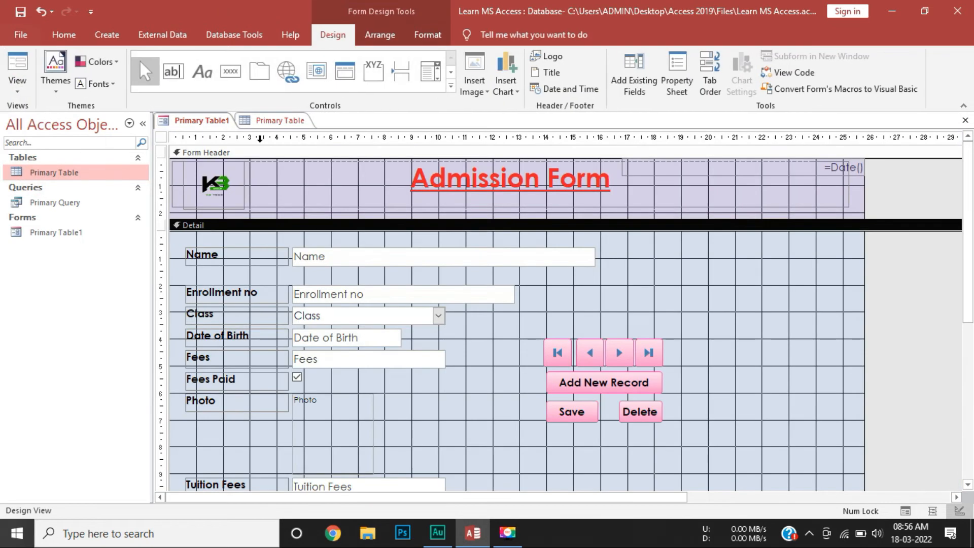
Draw a new button below Save and Delete and assign it the Application > Quit Application action
click(231, 71)
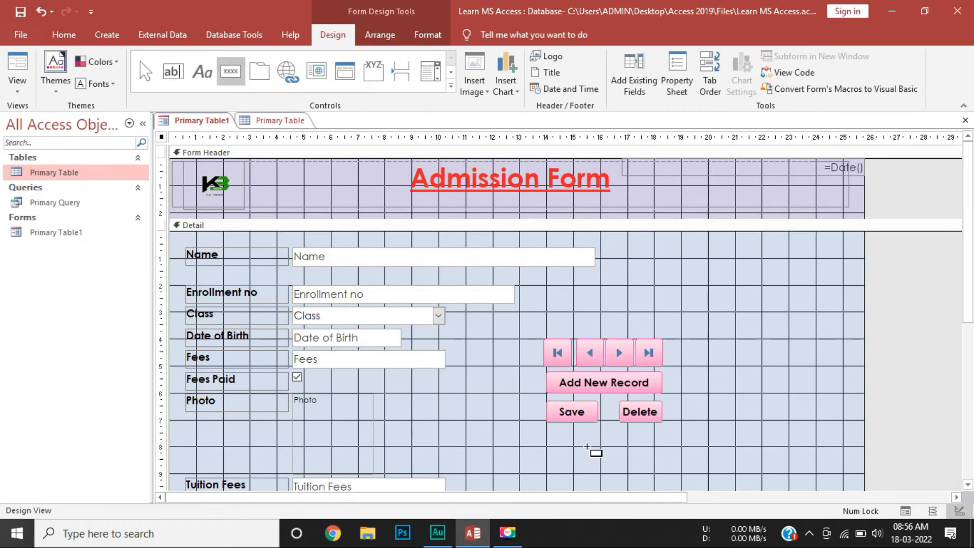
scroll(580, 452, down, 1)
drag(568, 407, 649, 430)
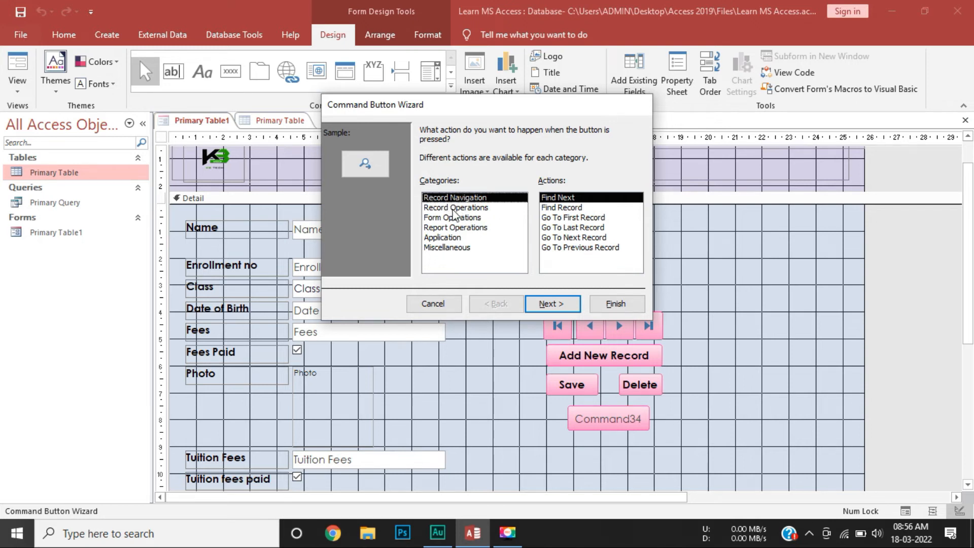
click(455, 210)
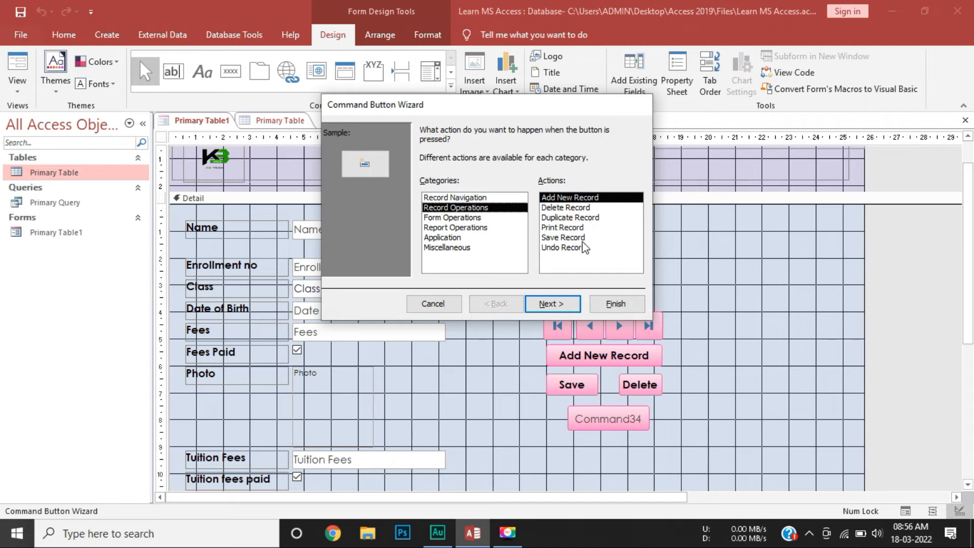
click(454, 218)
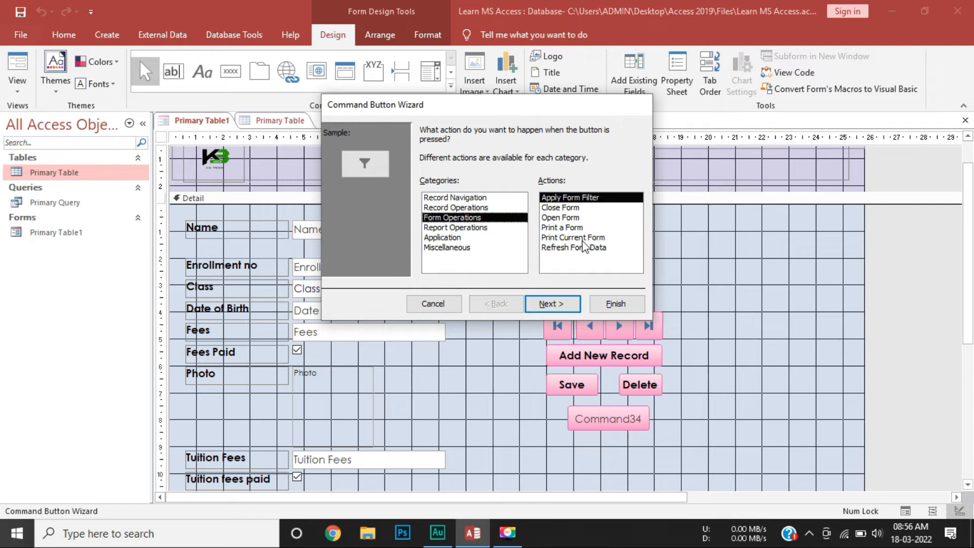
click(456, 228)
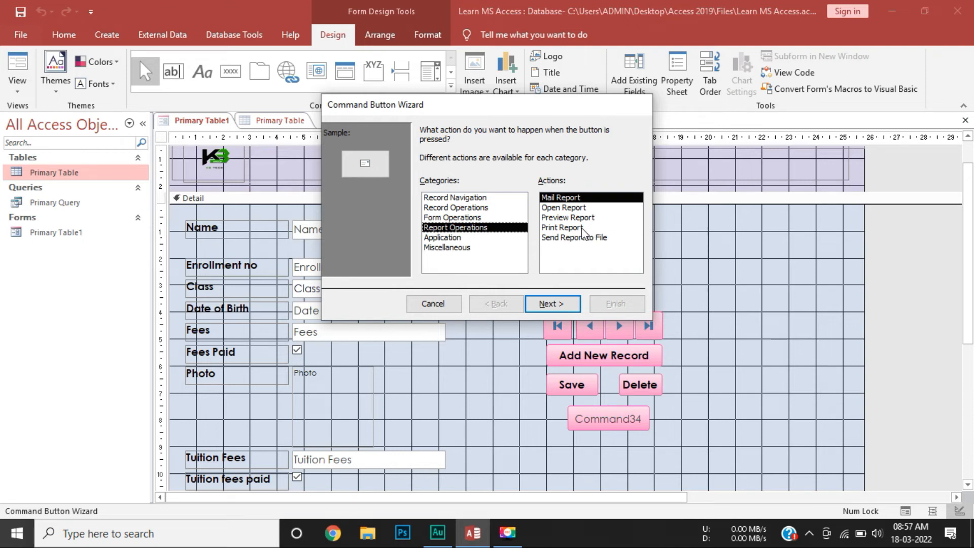
click(444, 237)
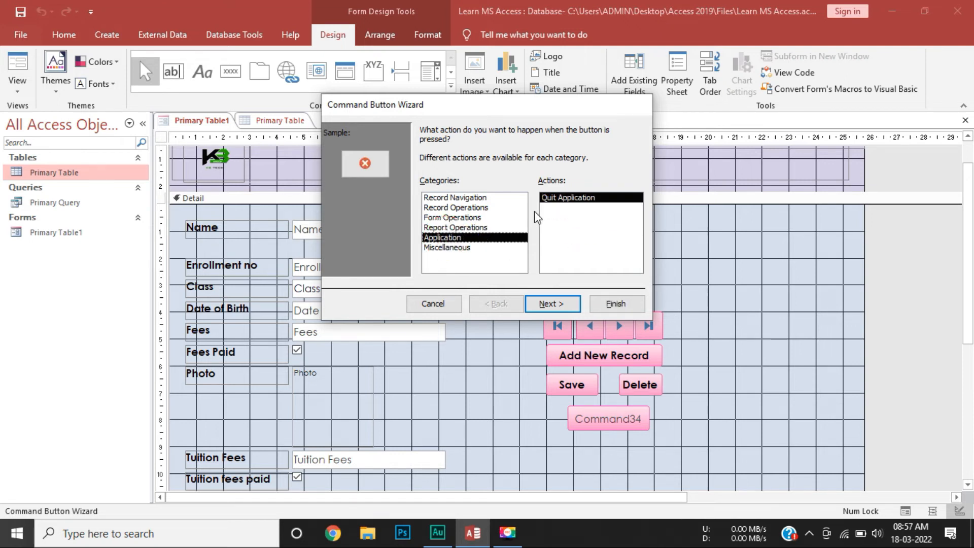
click(443, 248)
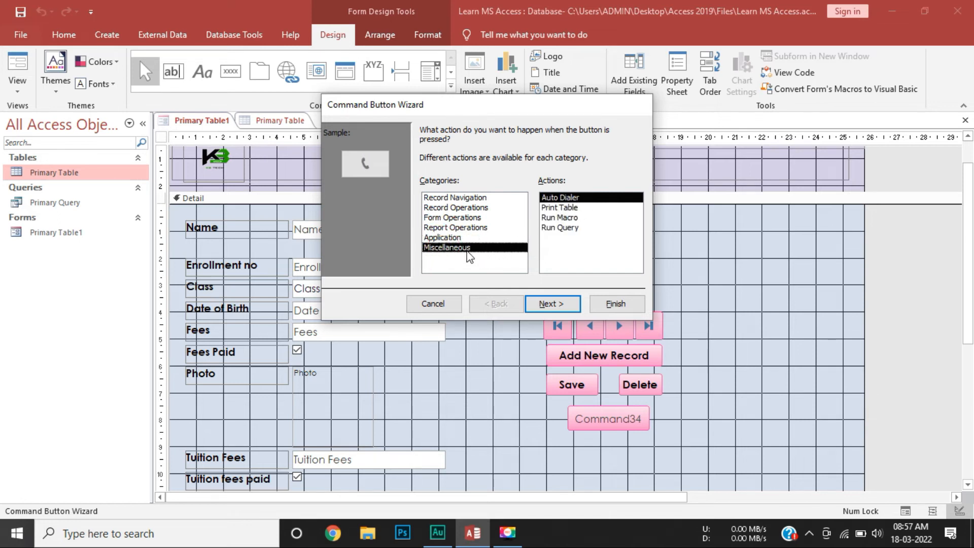
click(462, 238)
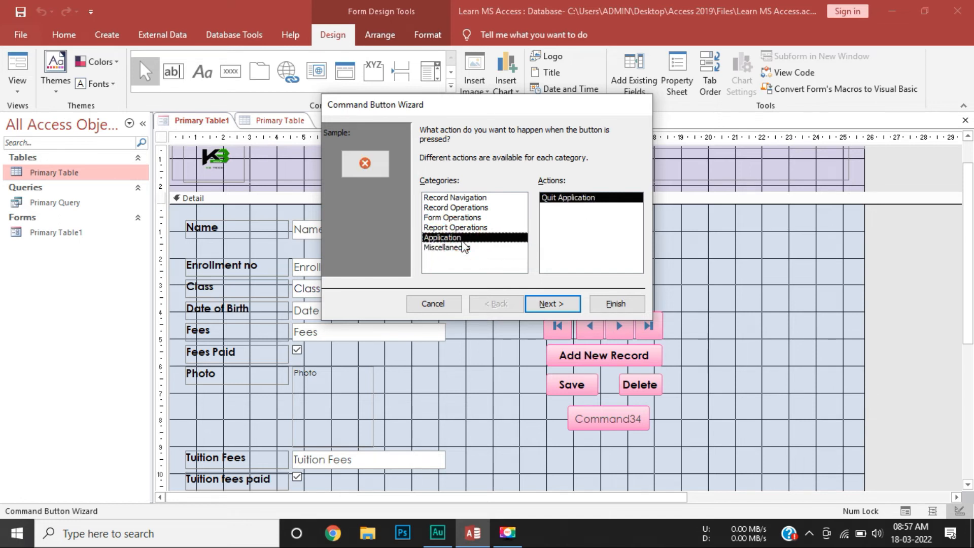
Give the button the text caption 'Quit' and finish the wizard
click(551, 304)
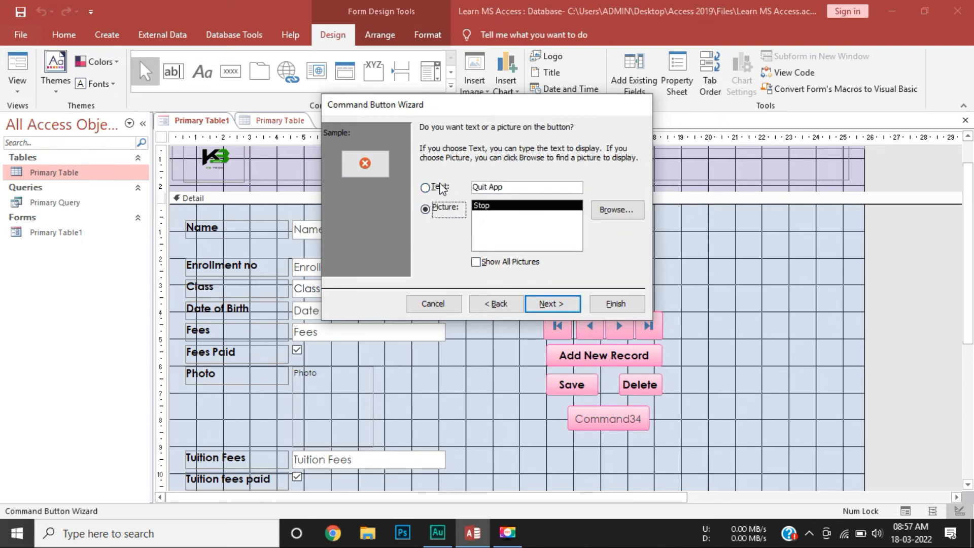
click(441, 187)
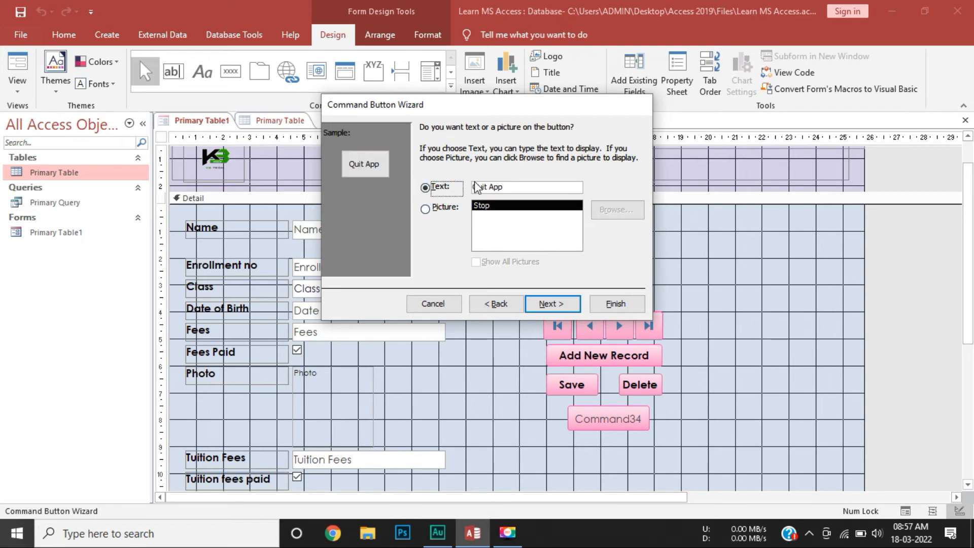
double_click(491, 188)
key(BackSpace)
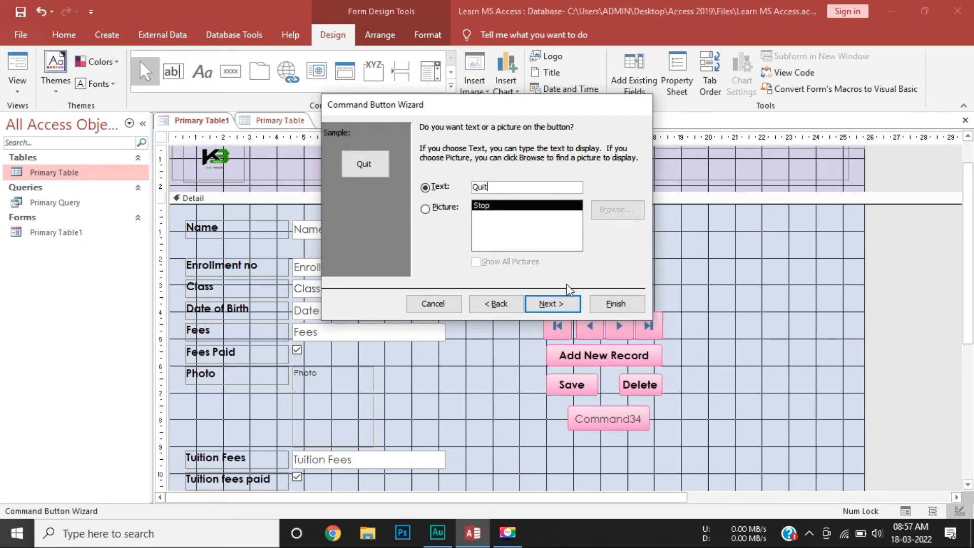
click(553, 304)
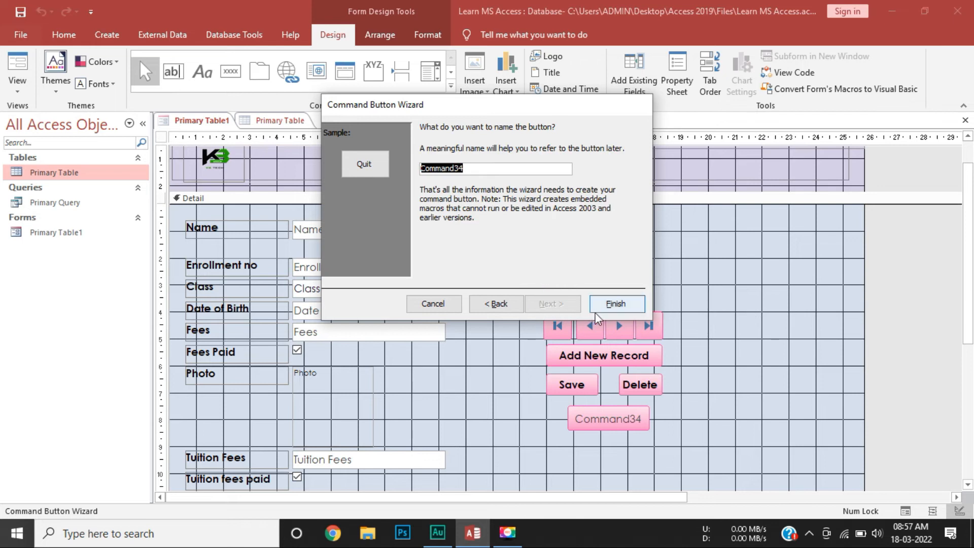
click(609, 306)
Reposition the Quit button, style it bold white on red, and widen it slightly
drag(590, 406, 618, 402)
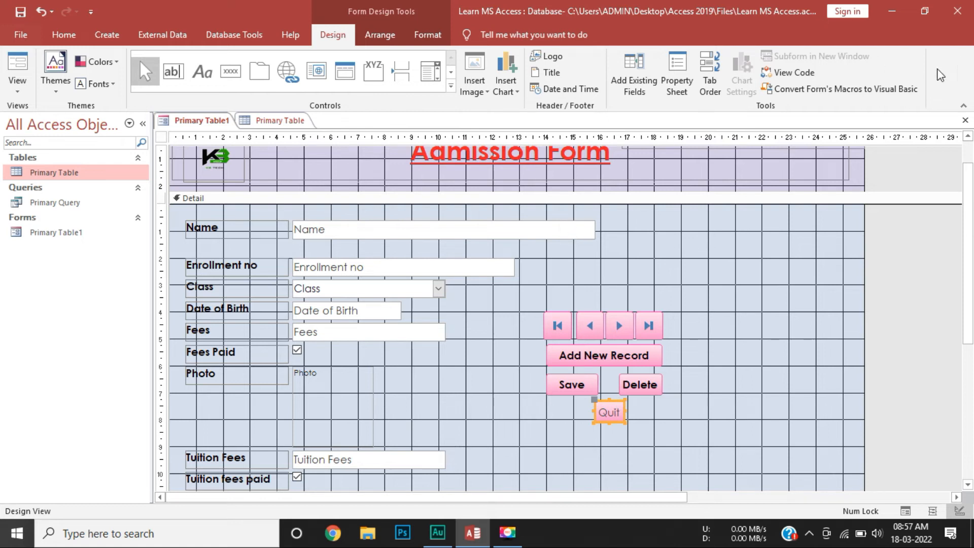
click(428, 35)
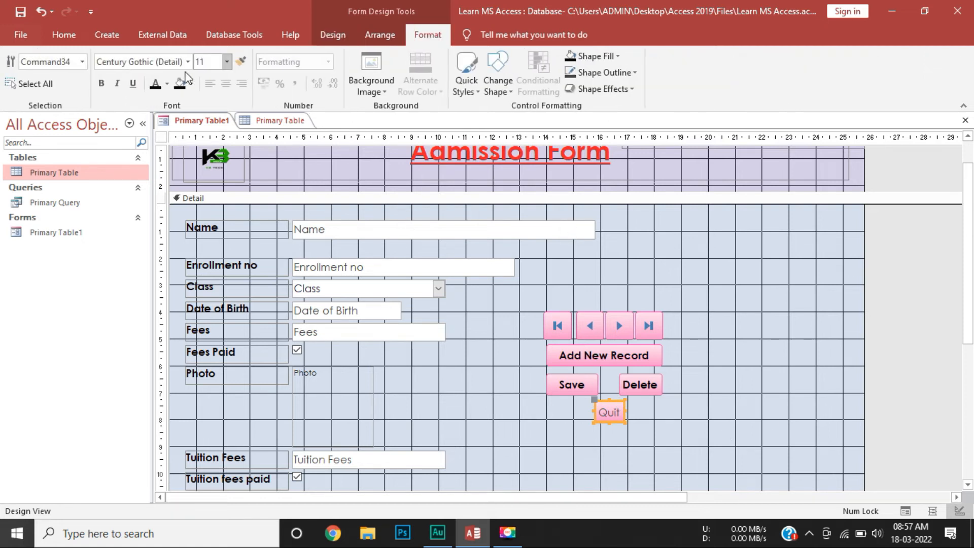
click(101, 84)
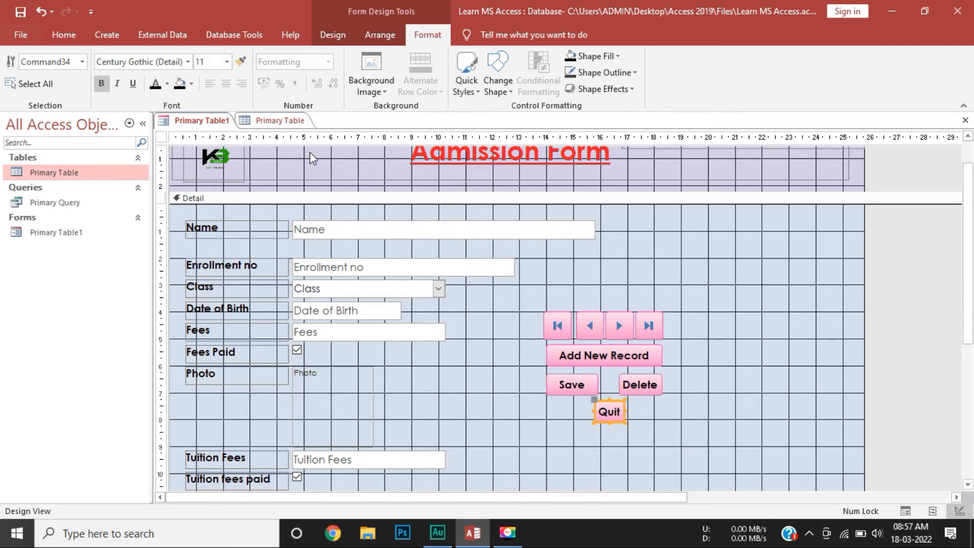
click(192, 83)
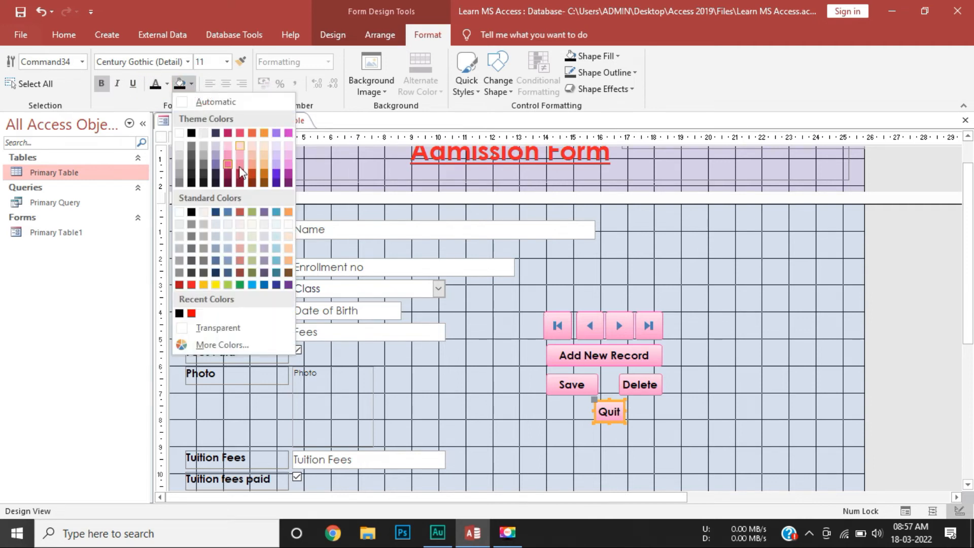
click(191, 284)
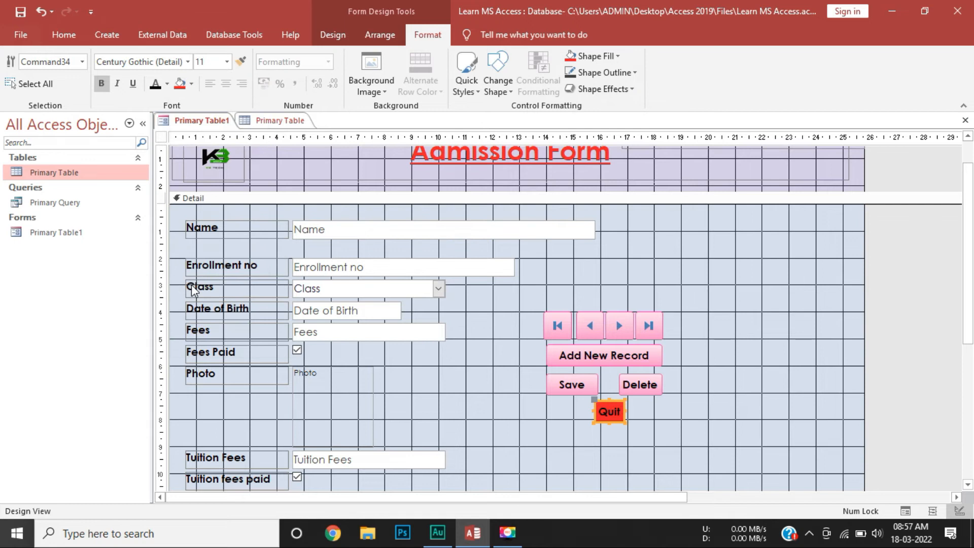
click(167, 84)
click(156, 135)
mouse_move(626, 411)
mouse_down()
mouse_move(646, 411)
mouse_move(620, 409)
mouse_up()
click(693, 414)
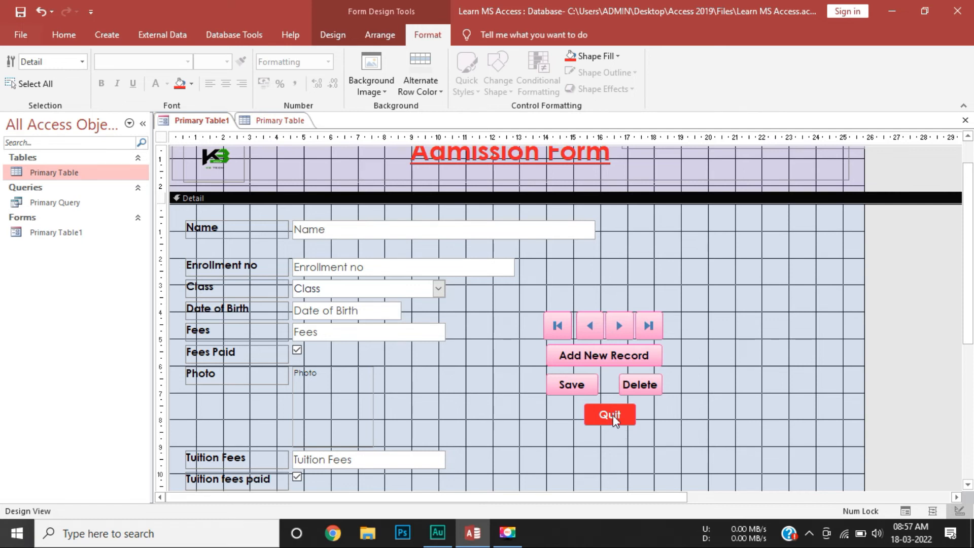
scroll(423, 398, down, 2)
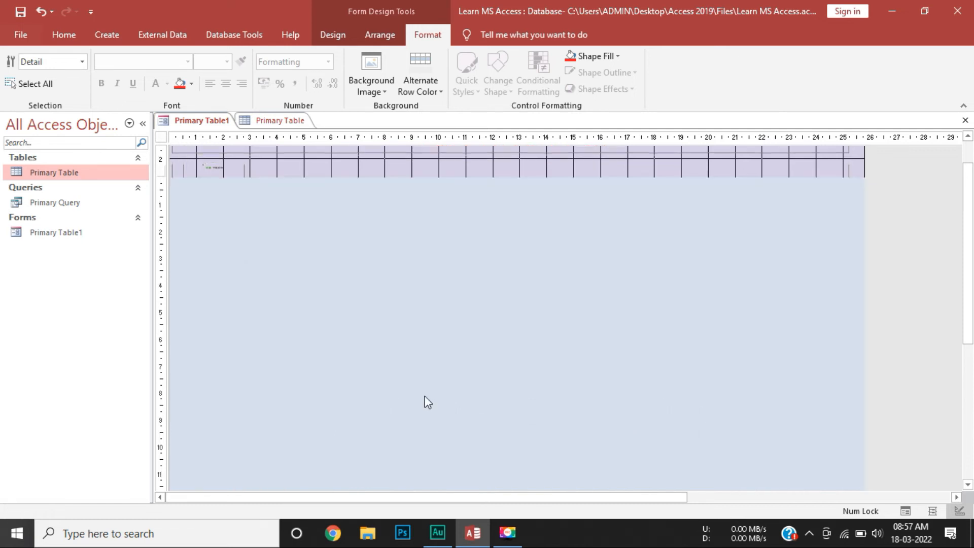
click(332, 34)
click(13, 60)
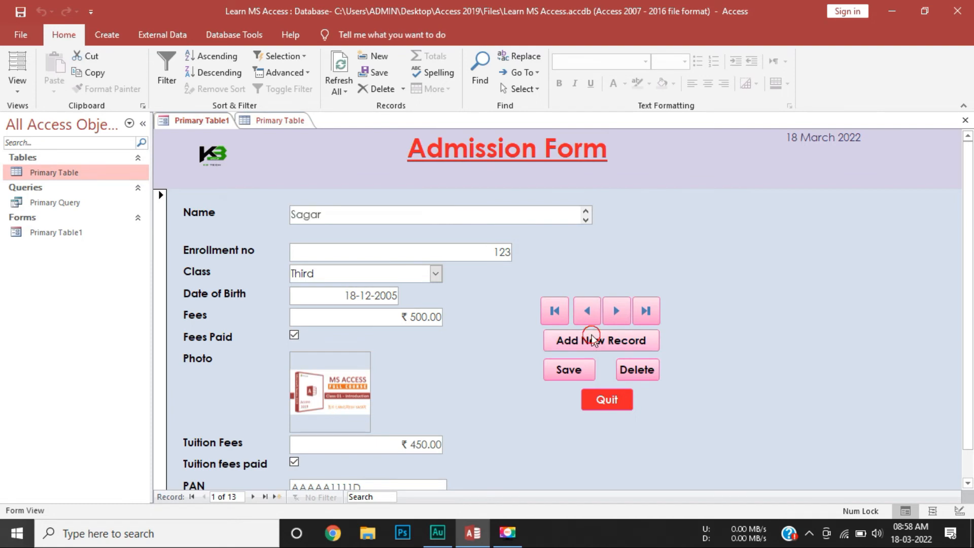
click(590, 340)
click(424, 222)
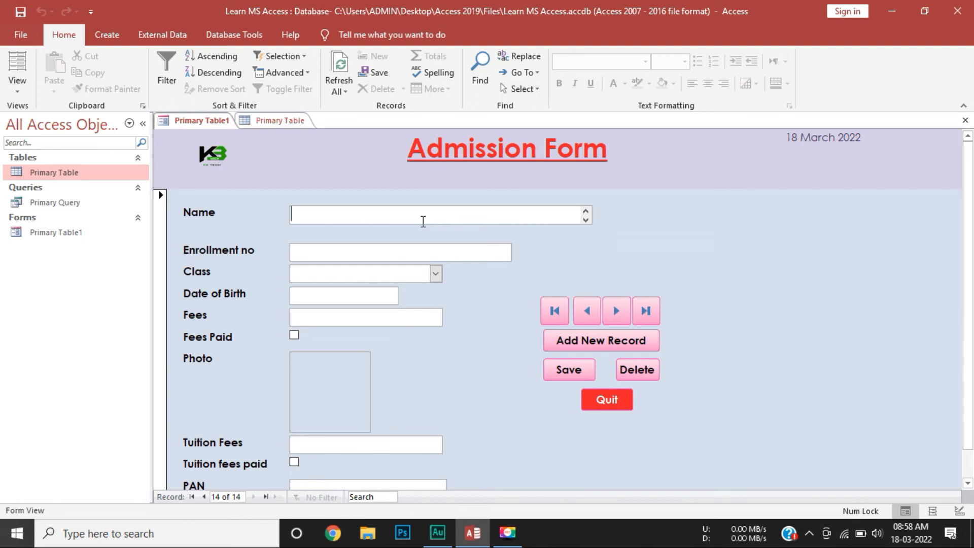
text(Shahid)
click(389, 246)
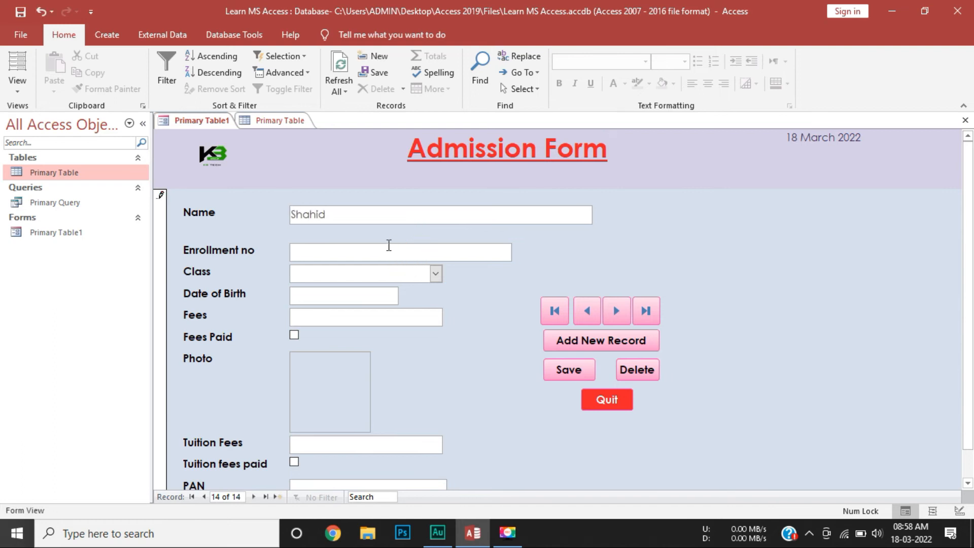
click(436, 274)
click(367, 339)
click(364, 294)
text(04/04/2001)
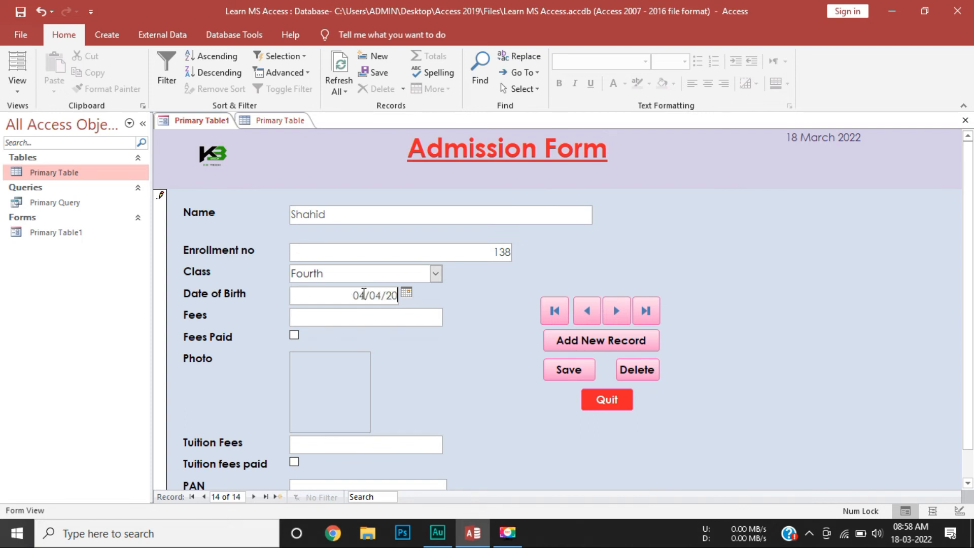
Enter ₹2,000 fees and ₹500 tuition, both marked paid, add the PAN, and save
click(330, 315)
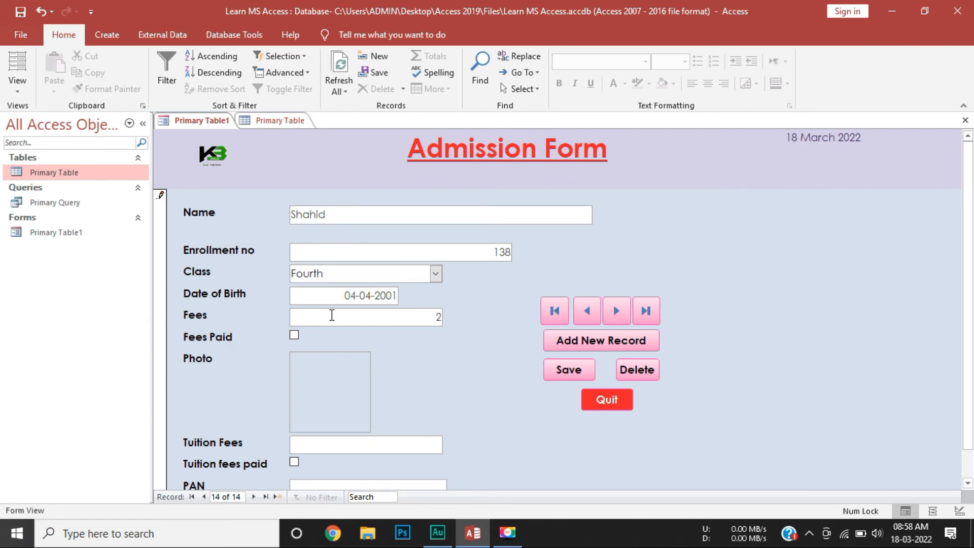
key(Tab)
key(space)
key(Tab)
key(Tab)
text(500)
key(Tab)
key(space)
key(Tab)
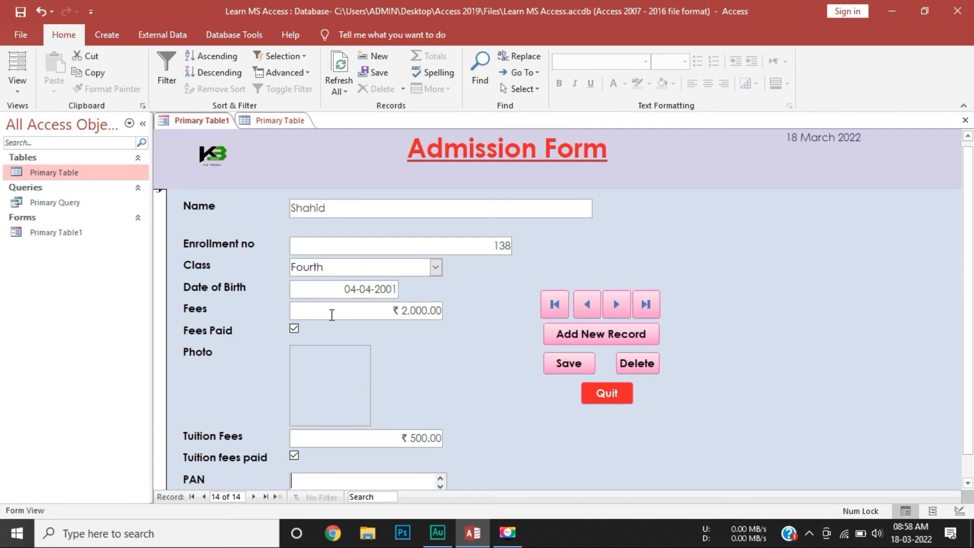
text(SFHSH9594)
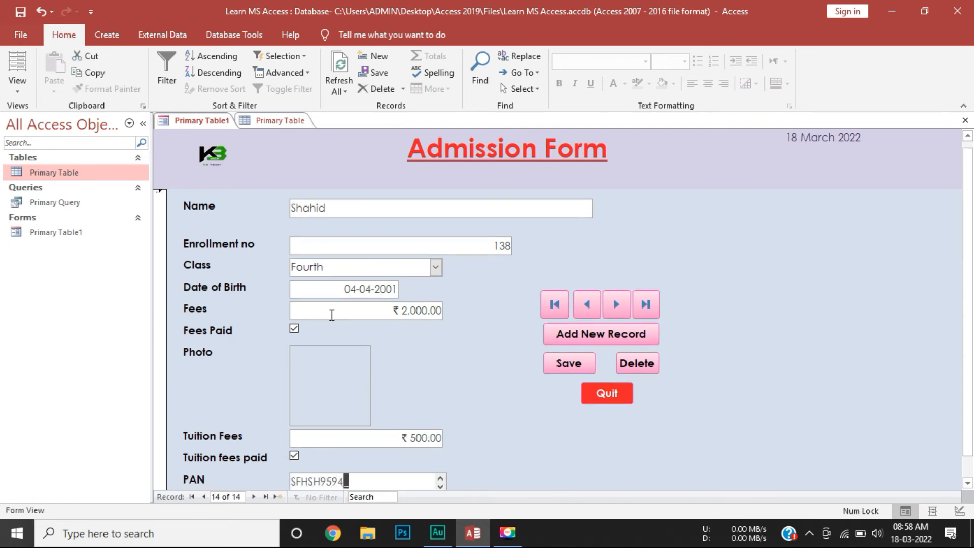
text(G)
click(569, 368)
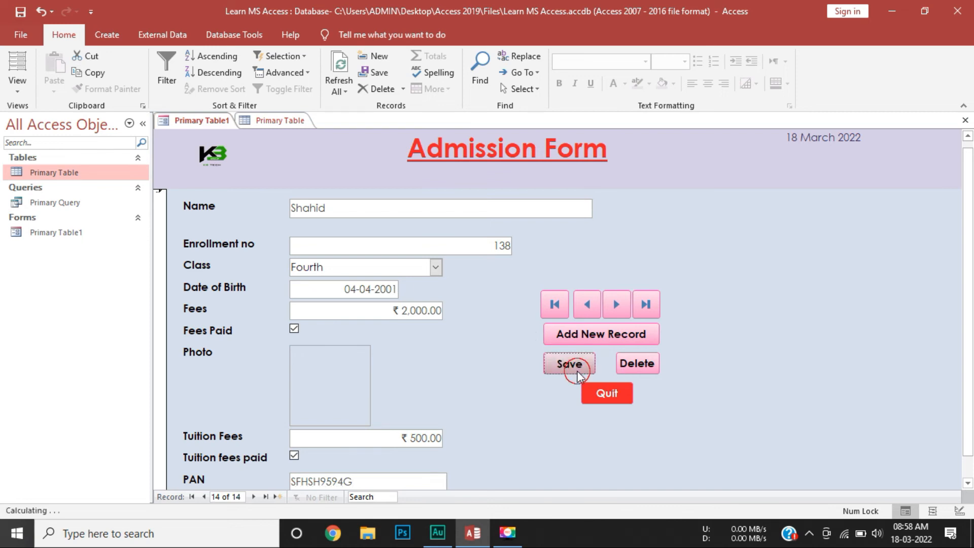
Delete enrollment 138's record from the form, confirm, and refresh the Primary Table to verify
click(279, 120)
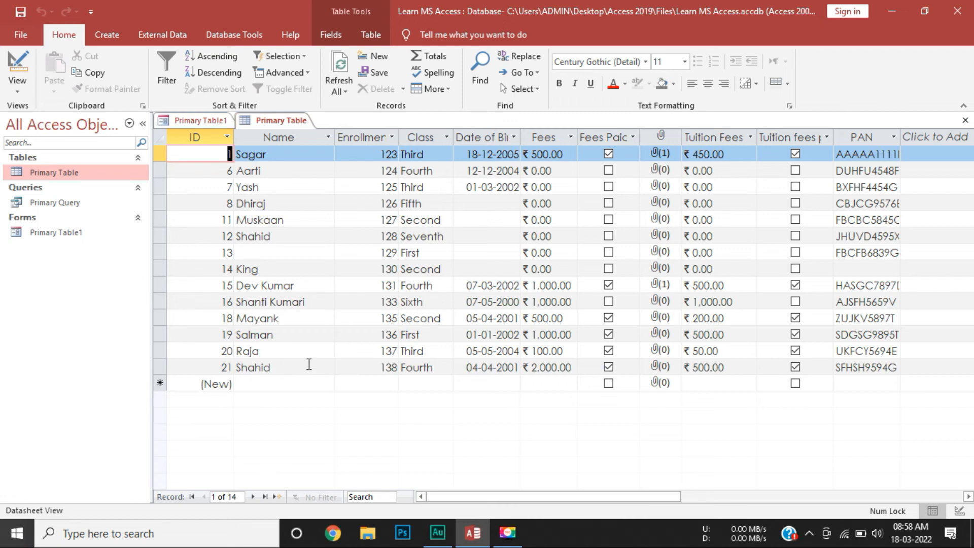
click(201, 120)
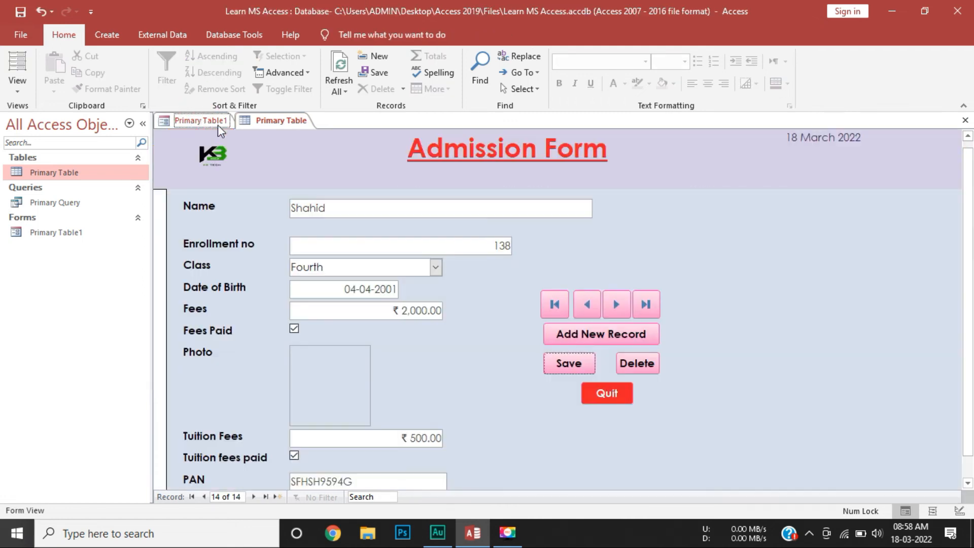
click(651, 375)
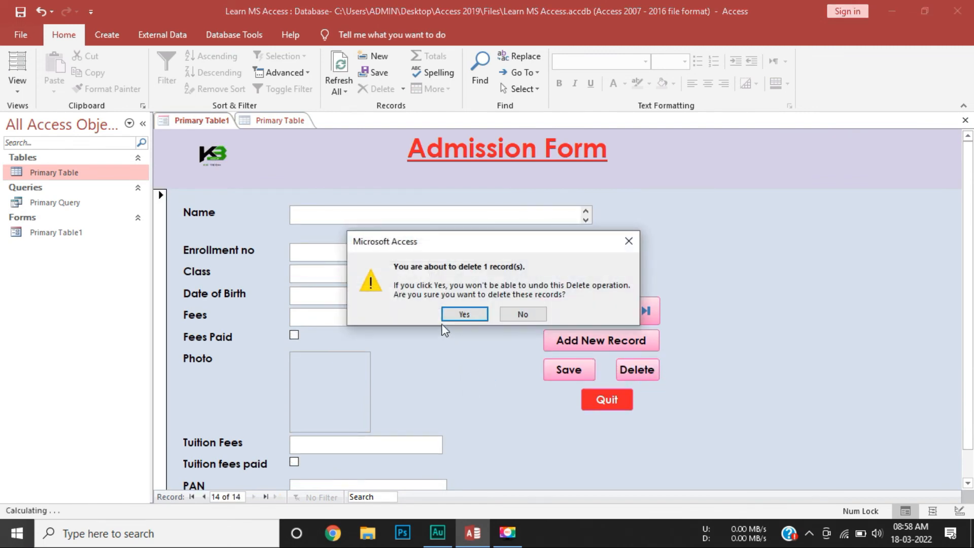
click(463, 315)
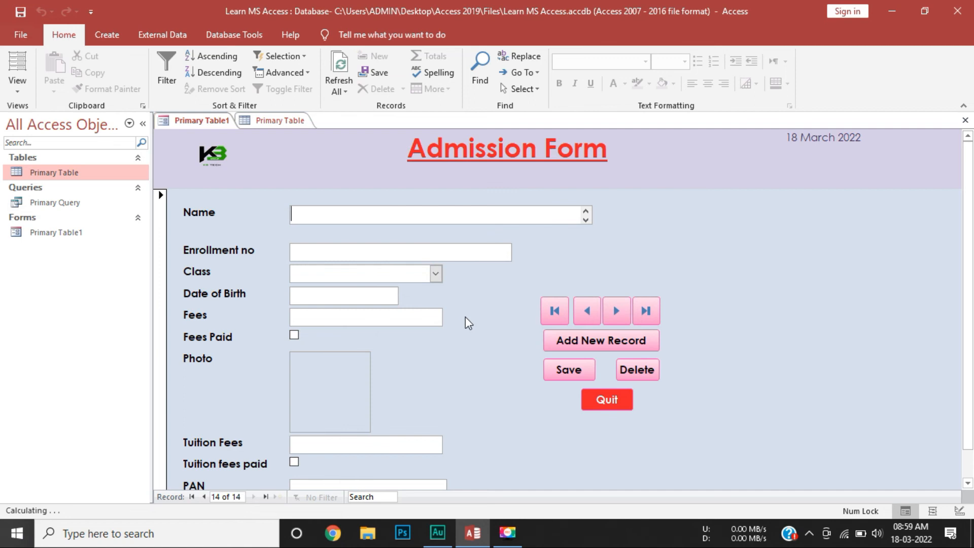
click(280, 121)
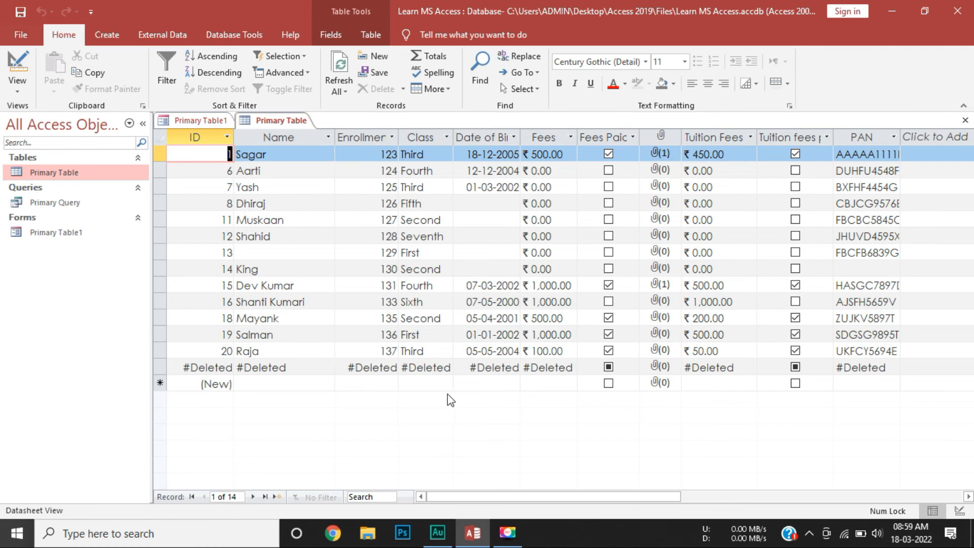
key(F5)
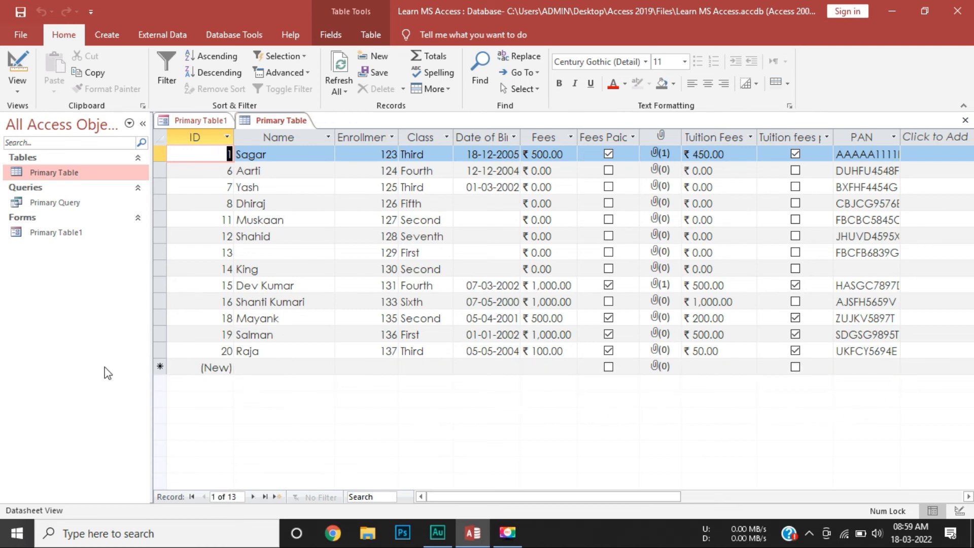
key(F5)
click(205, 124)
text(Shad)
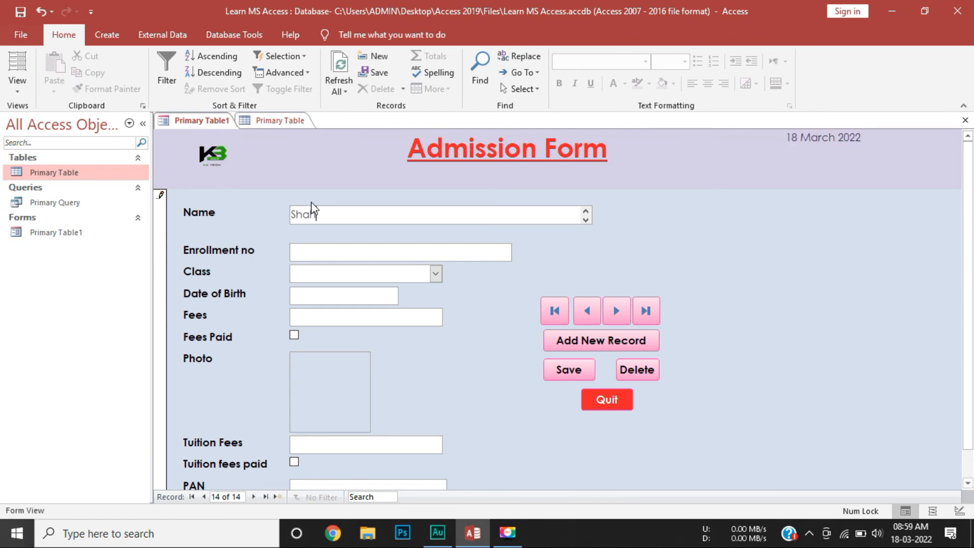
key(Tab)
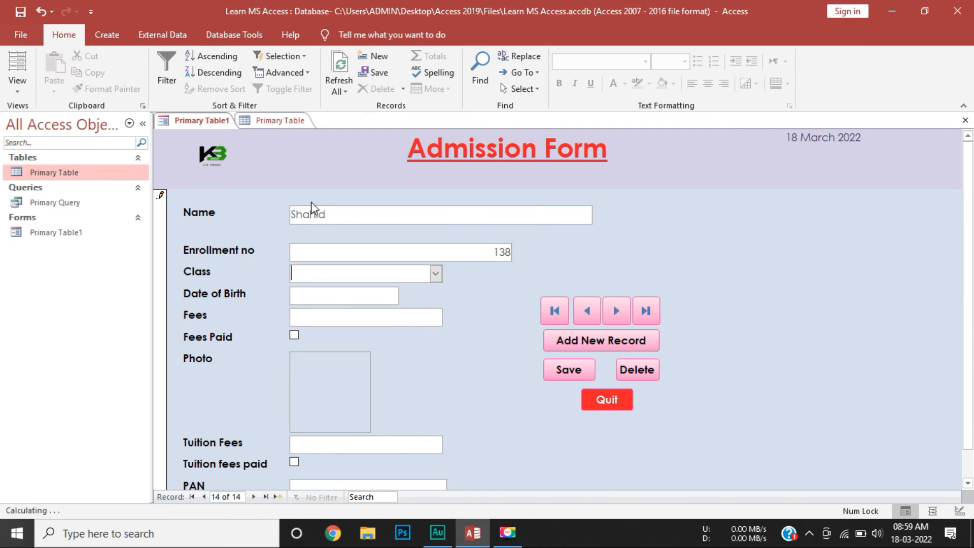
text(f)
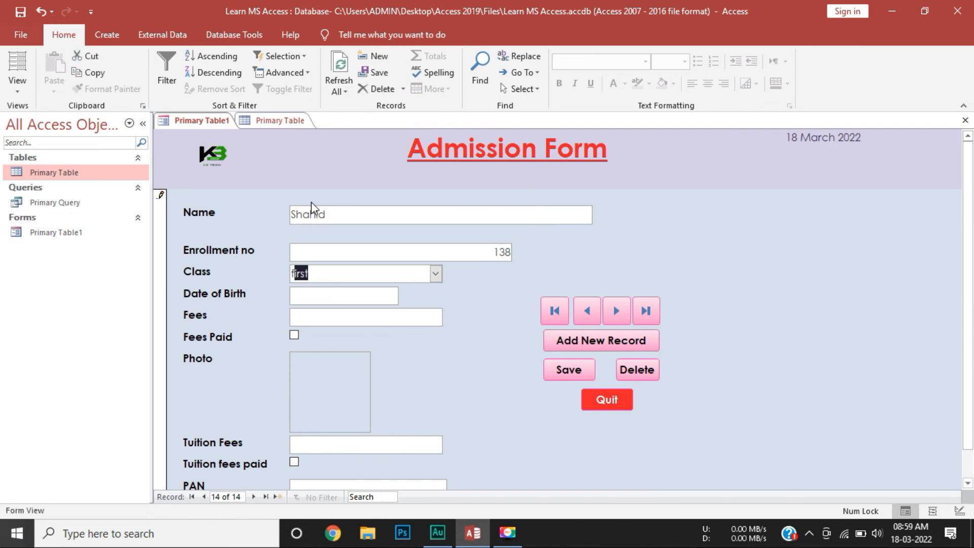
text(ourth)
key(Tab)
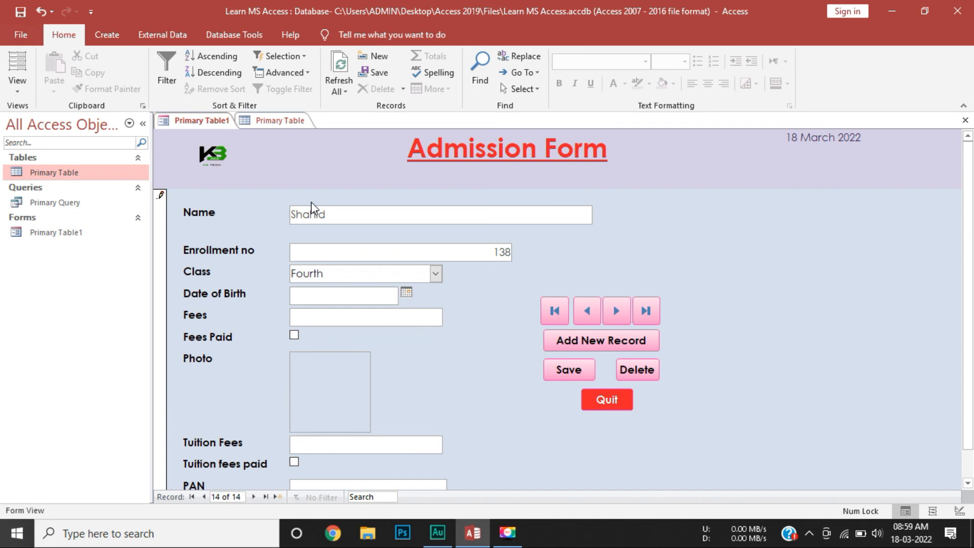
text(04/01/2001)
Set ₹2,500 fees and ₹1,000 tuition as paid, enter the PAN, and save
key(Tab)
key(Tab)
key(space)
key(Tab)
key(Tab)
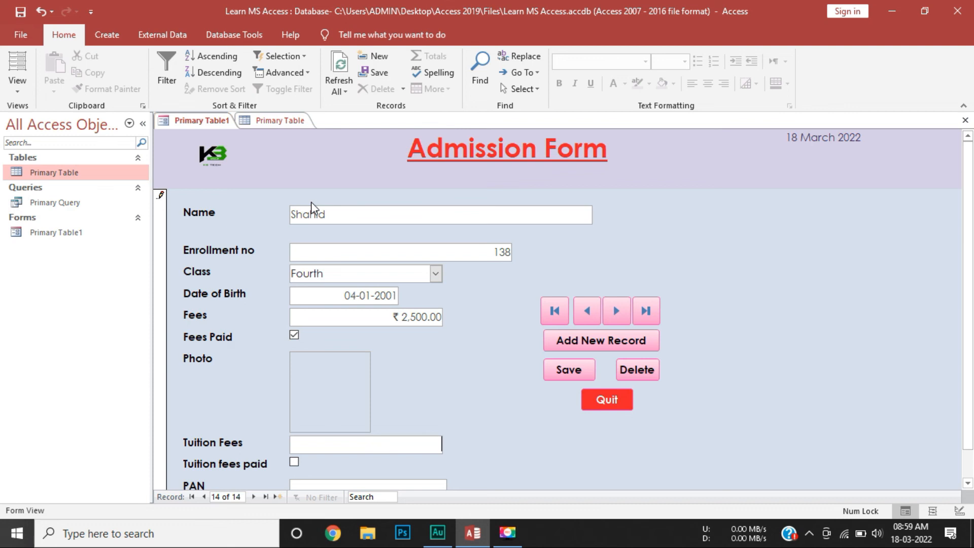
key(Tab)
key(space)
key(Tab)
text(SDGVY56)
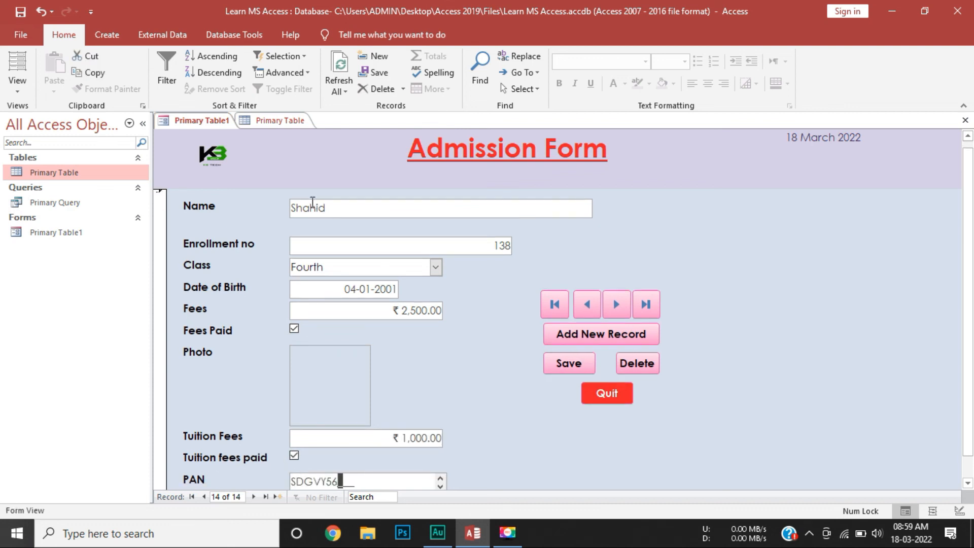
text(75E)
click(558, 362)
Check the Primary Table datasheet, which lists enrollment 138 as the last of 14 records
click(281, 122)
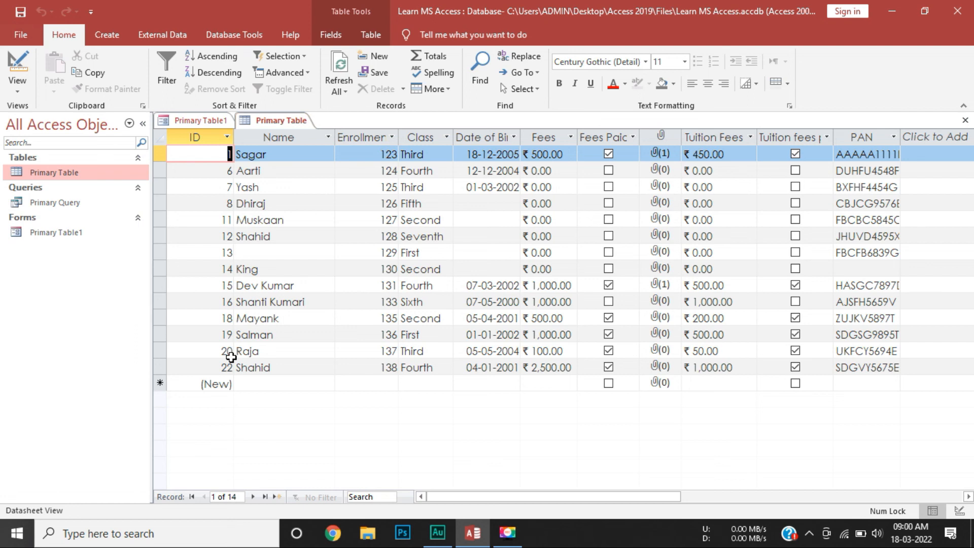
click(215, 122)
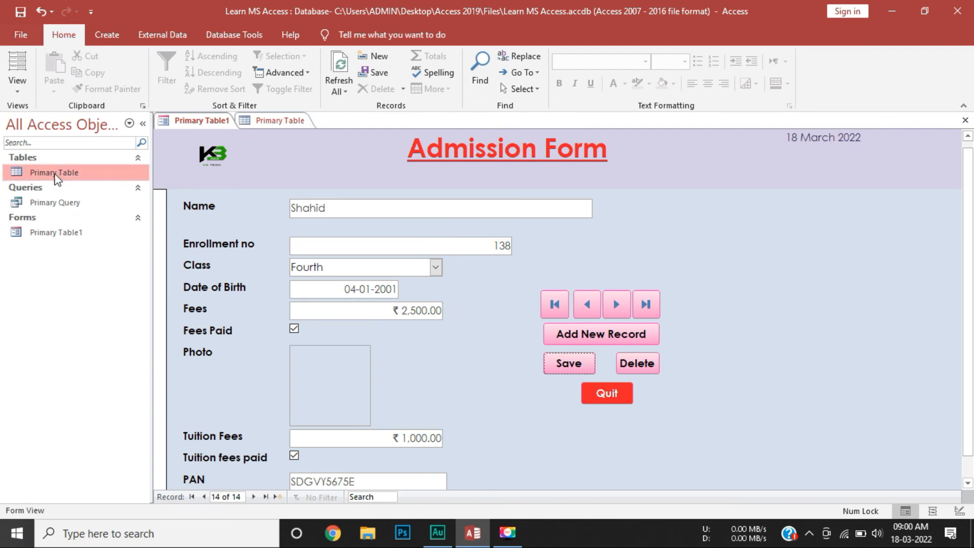
click(262, 123)
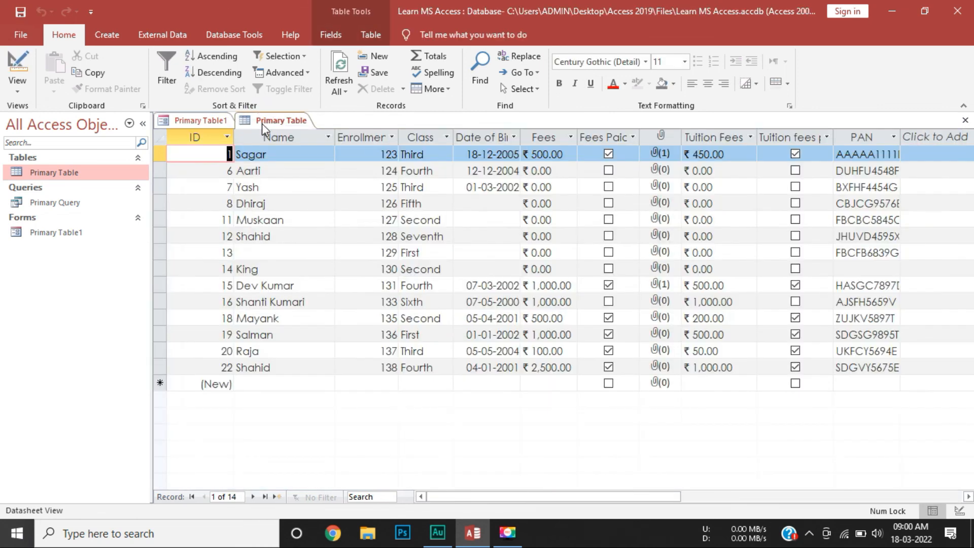